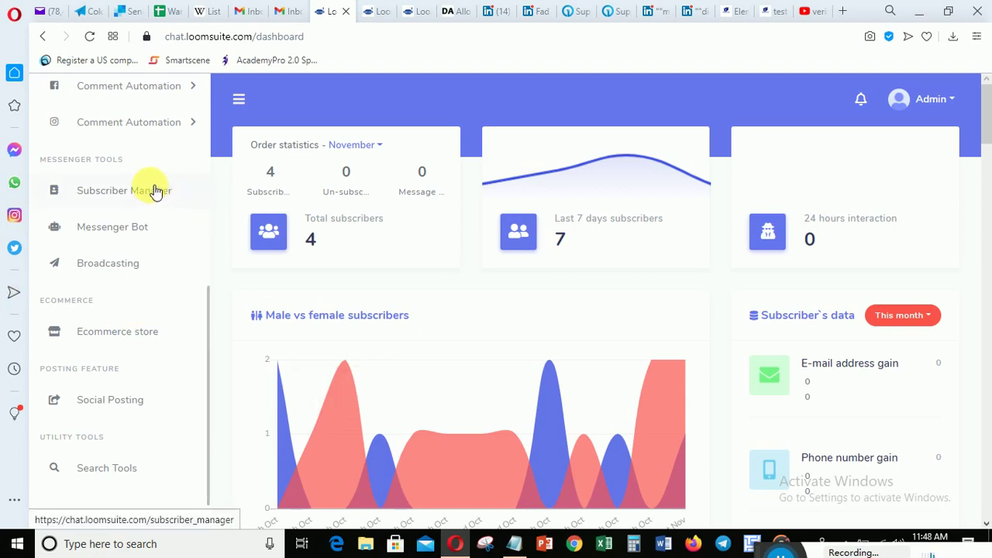
# - Go to the Contact Group page in Subscriber Manager
pyautogui.click(115, 199)
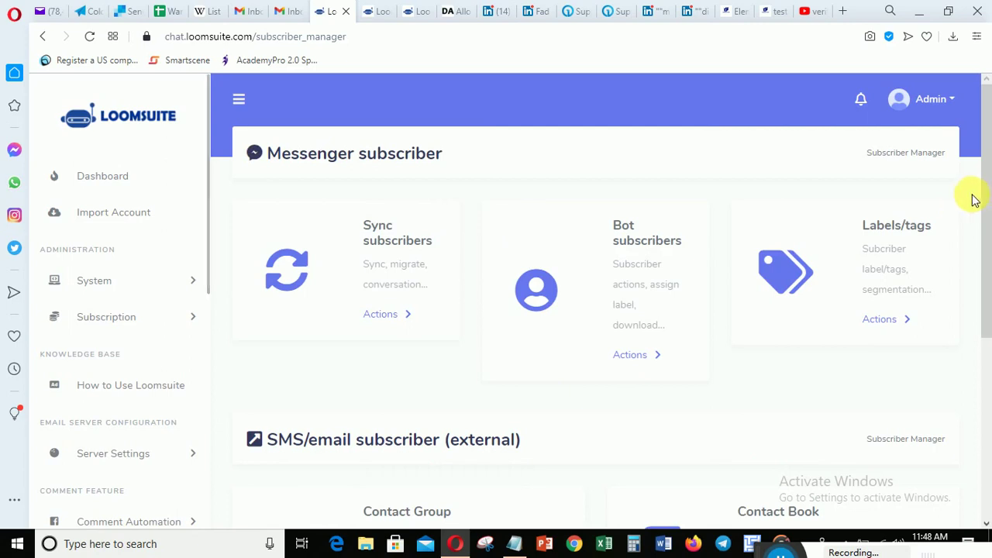
pyautogui.moveTo(989, 198); pyautogui.dragTo(982, 390)
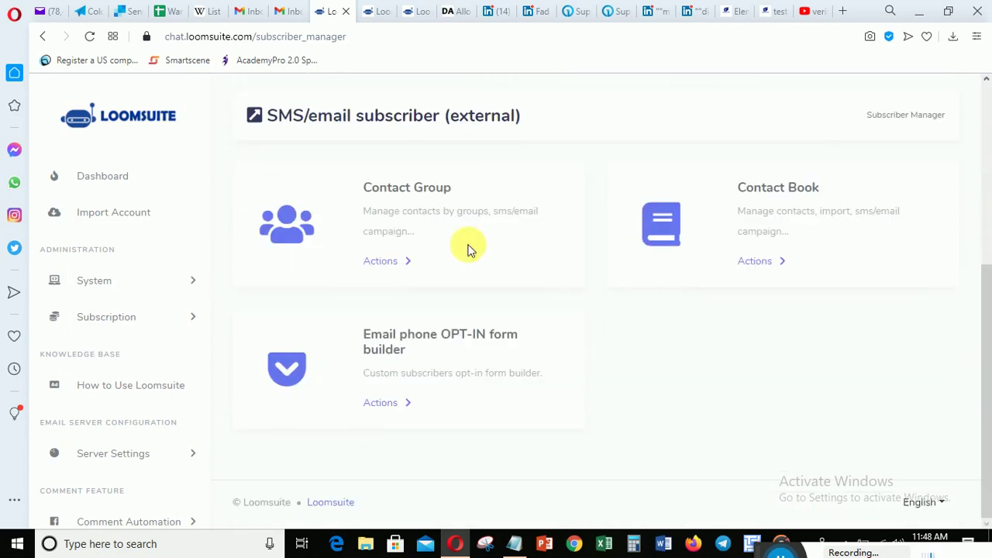
pyautogui.click(383, 261)
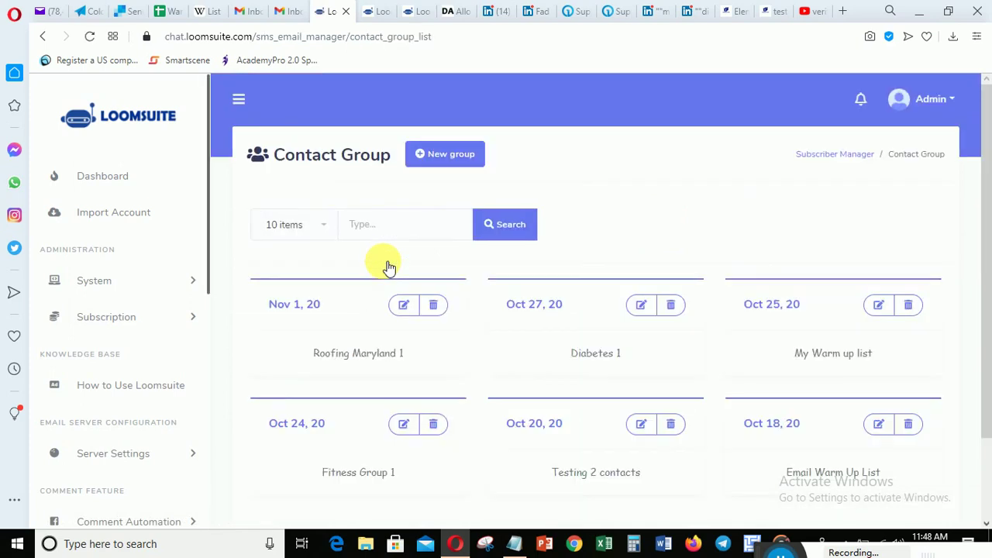
# - Create and save a new contact group named Car Sales, then return to Subscriber Manager
pyautogui.click(448, 156)
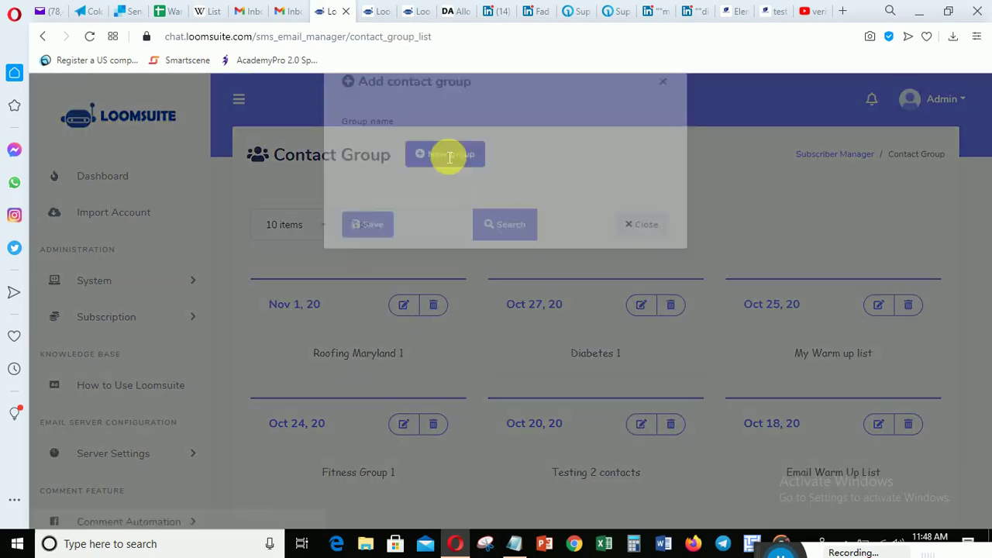
pyautogui.click(380, 192)
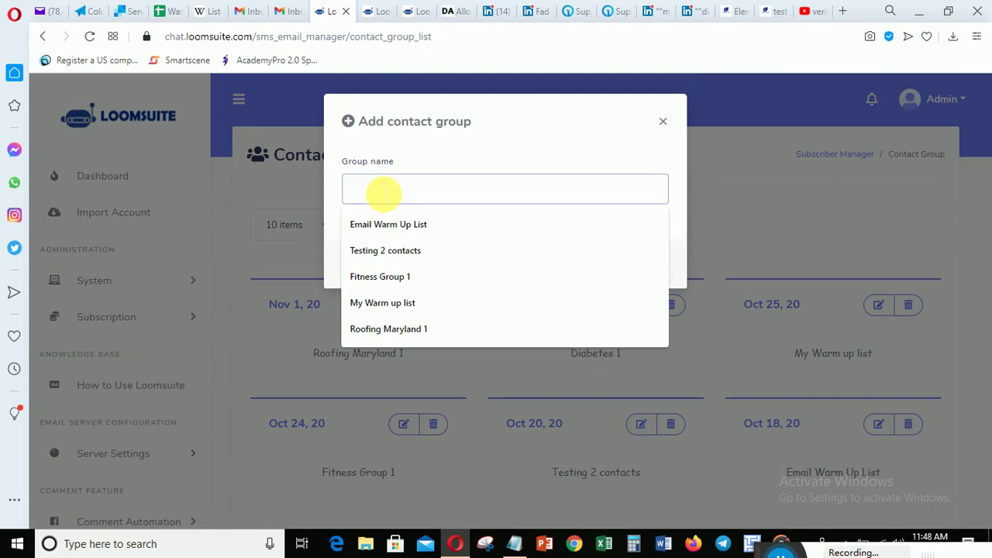
pyautogui.write('Cra')
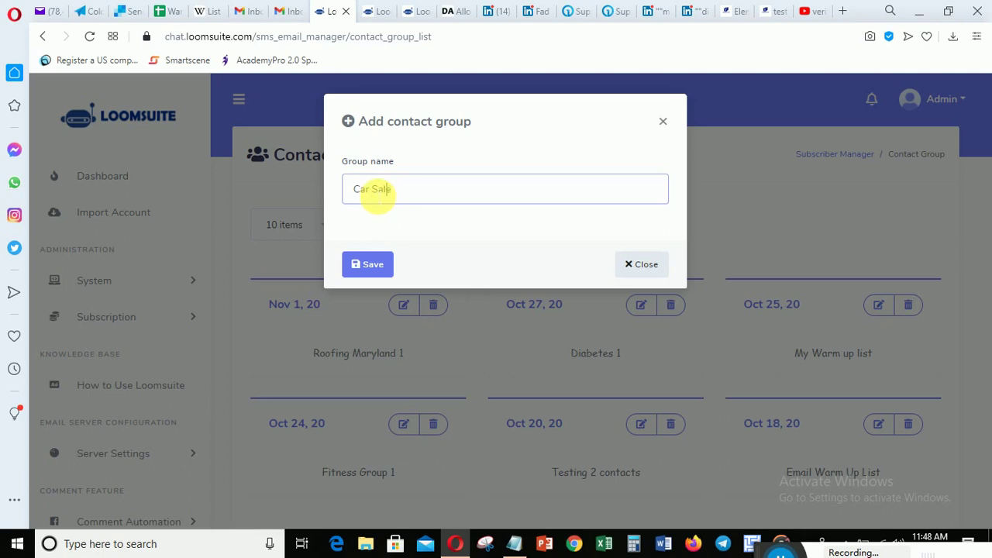
pyautogui.click(366, 264)
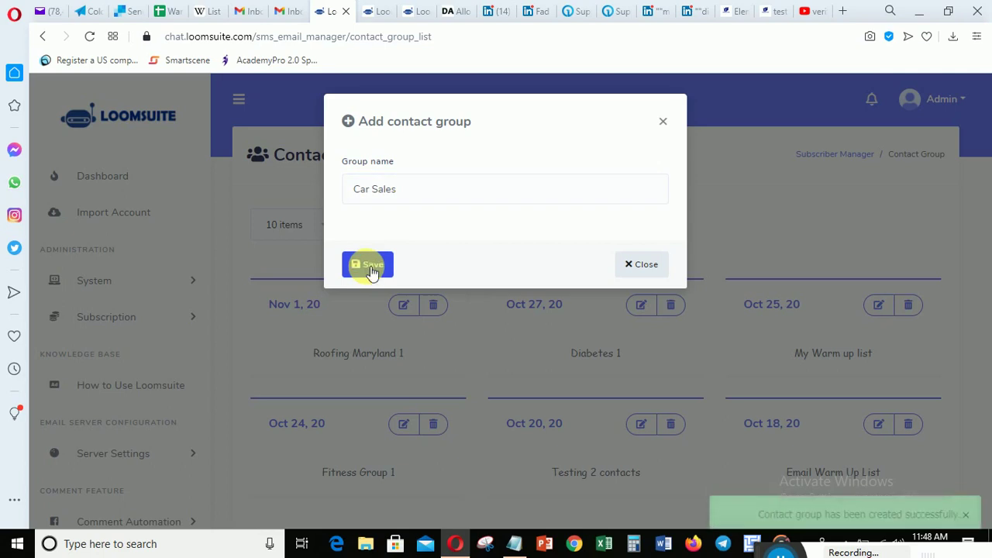
pyautogui.click(639, 263)
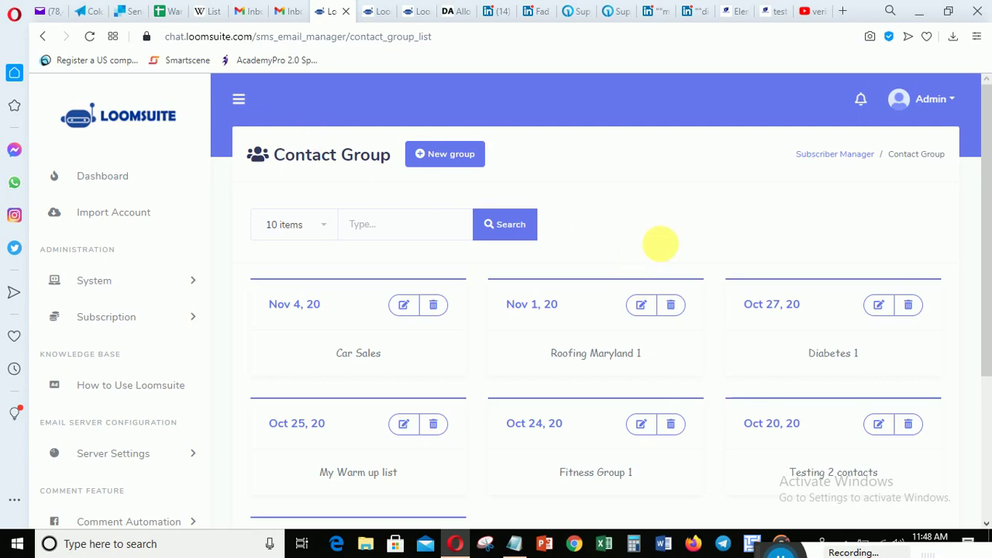
pyautogui.click(821, 158)
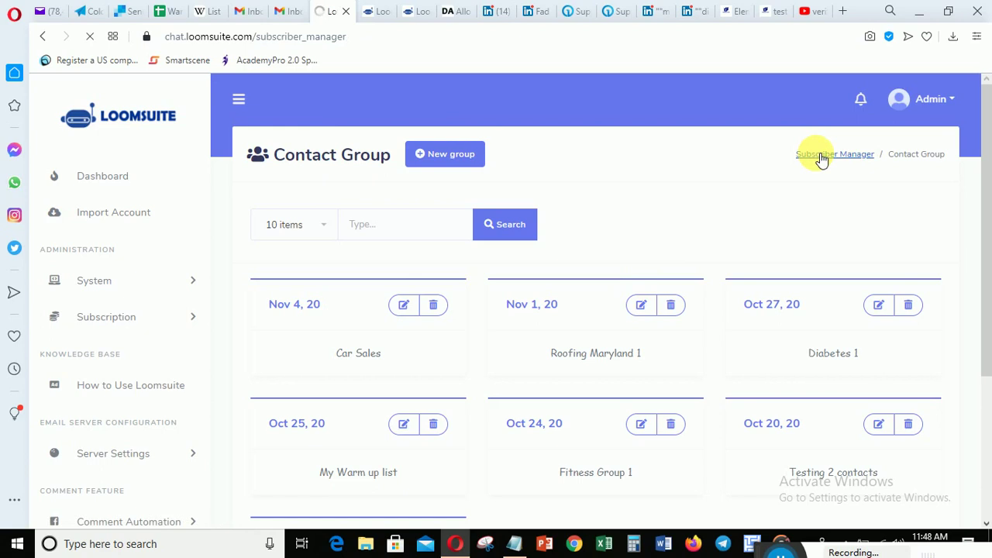
# - Start a new form from the Email phone OPT-IN form builder
pyautogui.moveTo(984, 243); pyautogui.dragTo(988, 409)
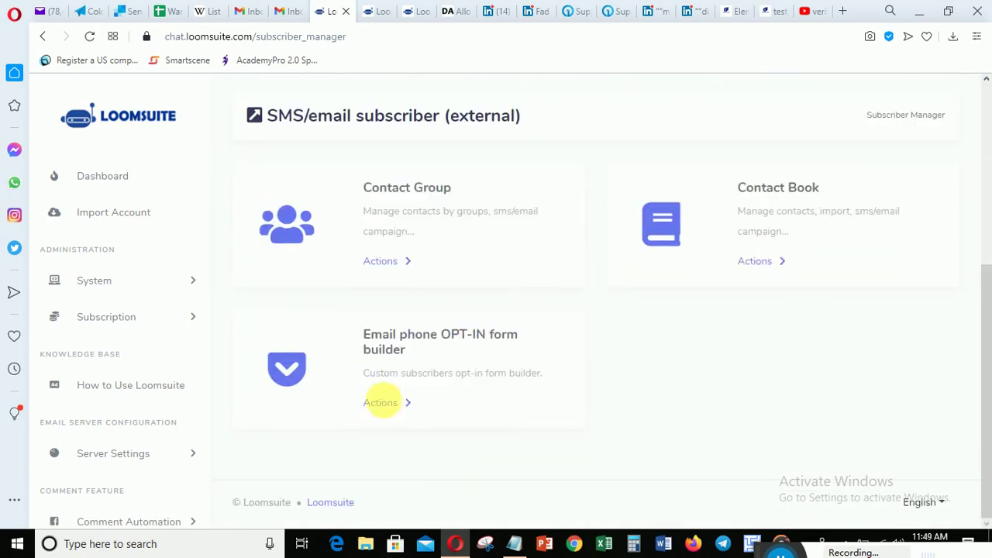
pyautogui.click(383, 405)
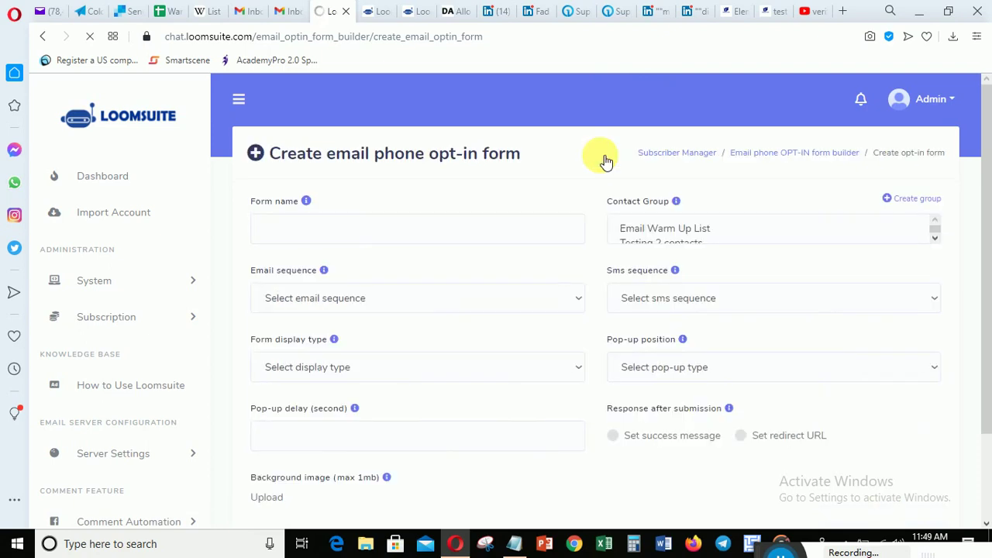
# - Name the form 'car sales form' and assign it to the Car Sales contact group
pyautogui.click(277, 236)
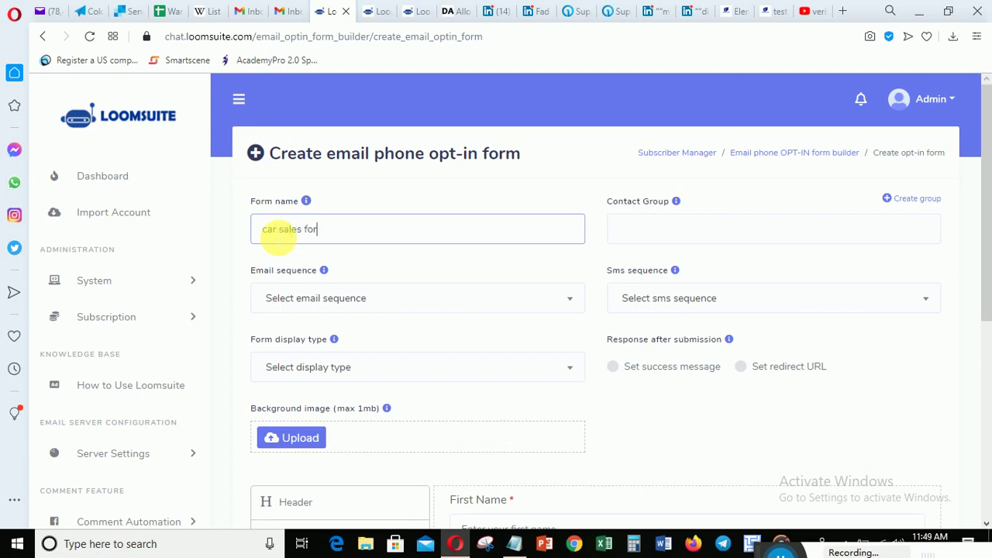
pyautogui.click(547, 193)
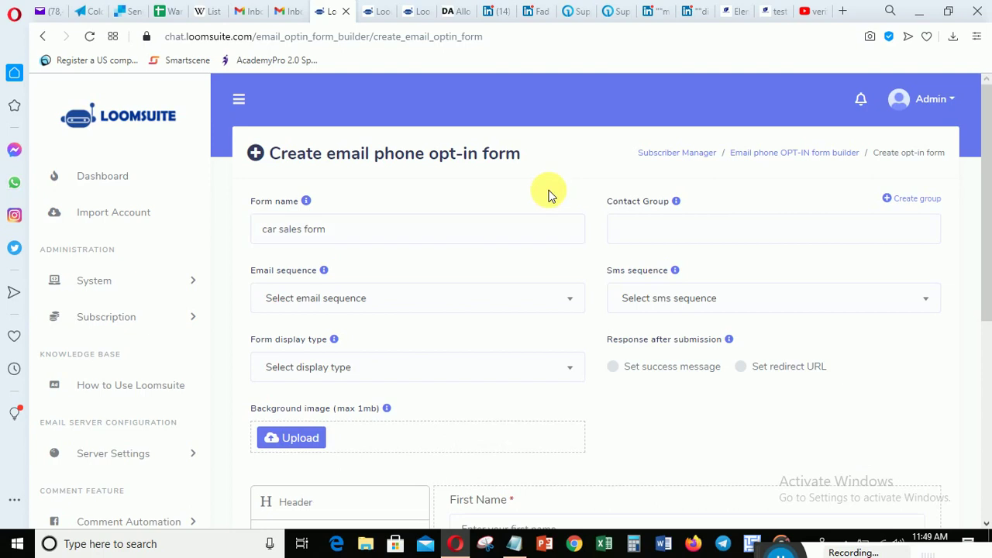
pyautogui.click(640, 229)
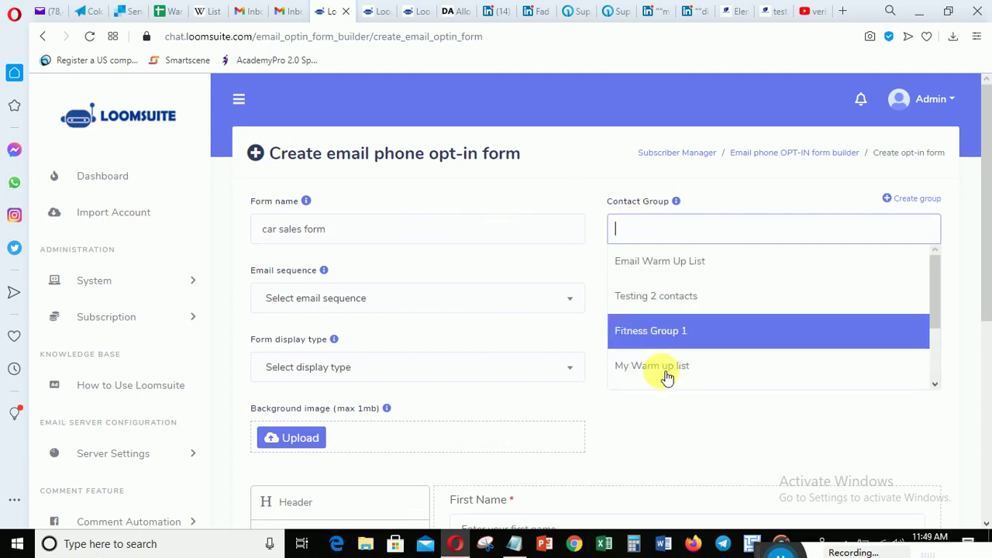
pyautogui.moveTo(932, 282); pyautogui.dragTo(934, 339)
pyautogui.click(631, 372)
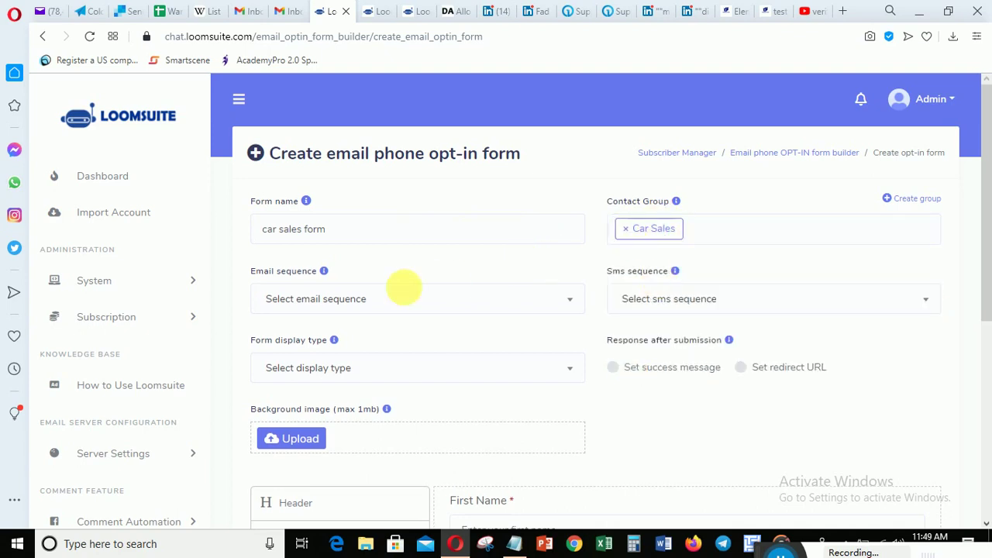
# - Attach the Buy Cars In USA Seq Cam. email sequence to the form
pyautogui.click(380, 298)
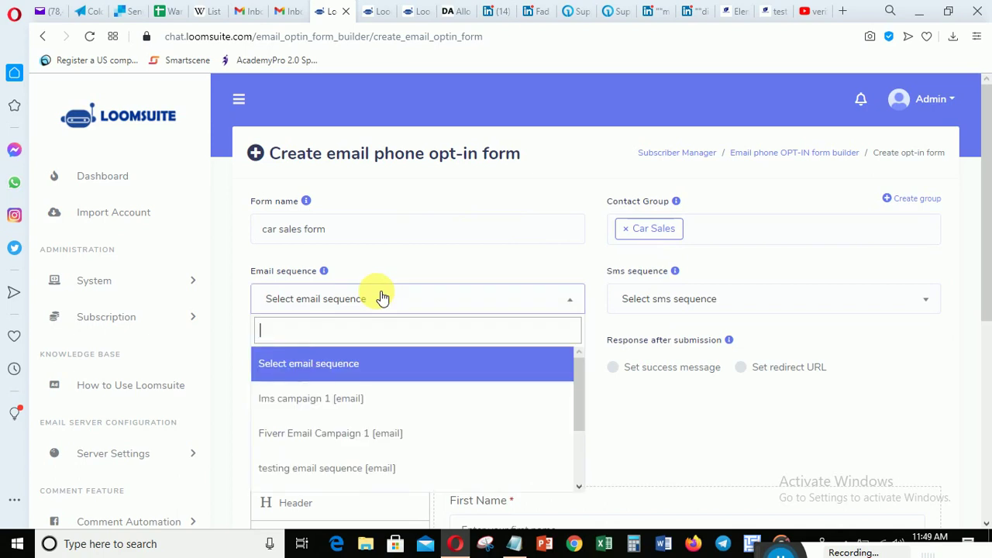
pyautogui.moveTo(578, 377); pyautogui.dragTo(579, 440)
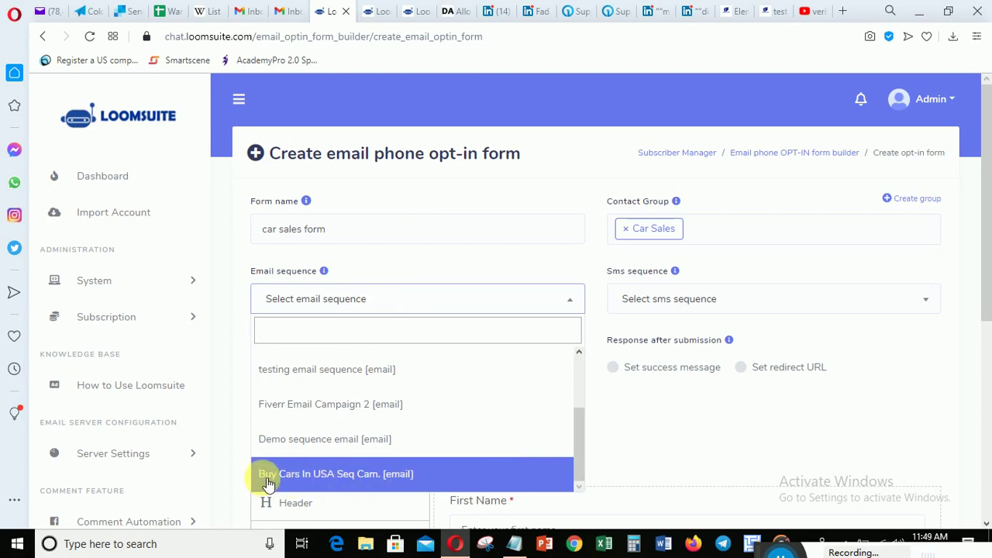
pyautogui.click(329, 474)
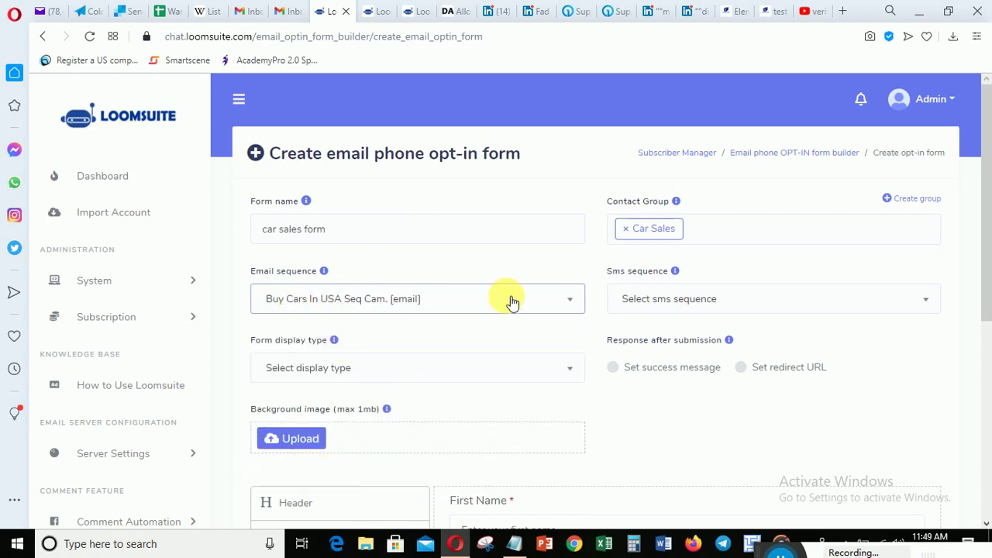
pyautogui.click(419, 370)
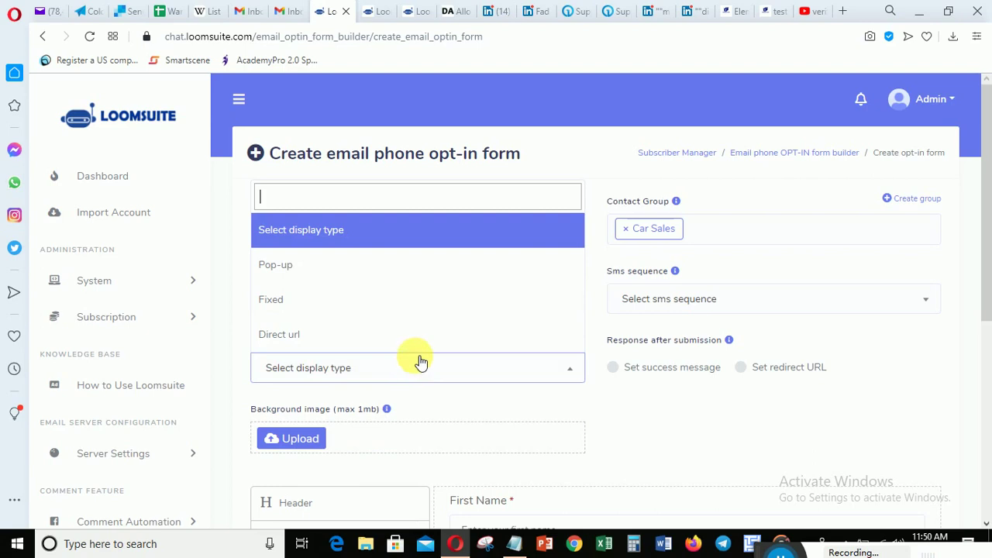
# - Set the form display type to Fixed
pyautogui.click(287, 307)
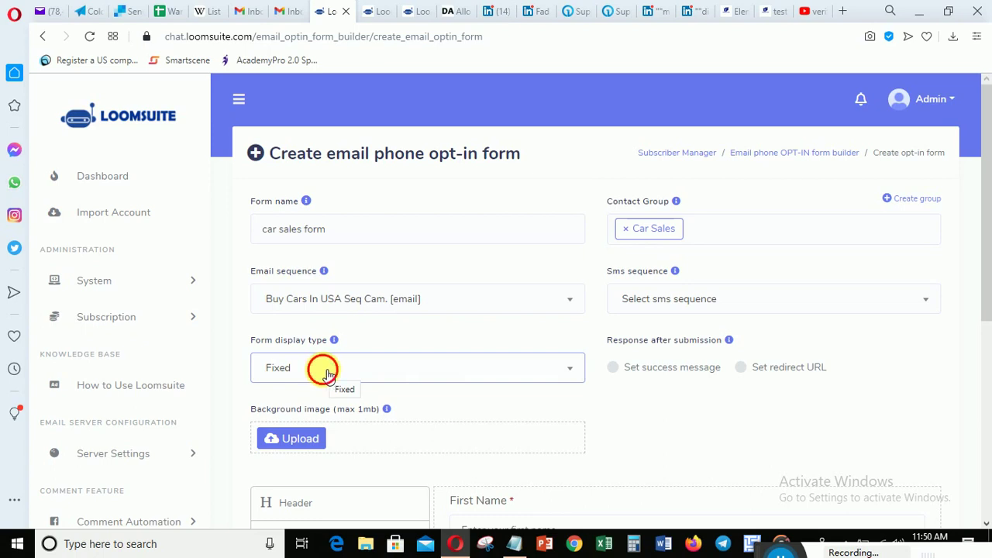
pyautogui.click(303, 369)
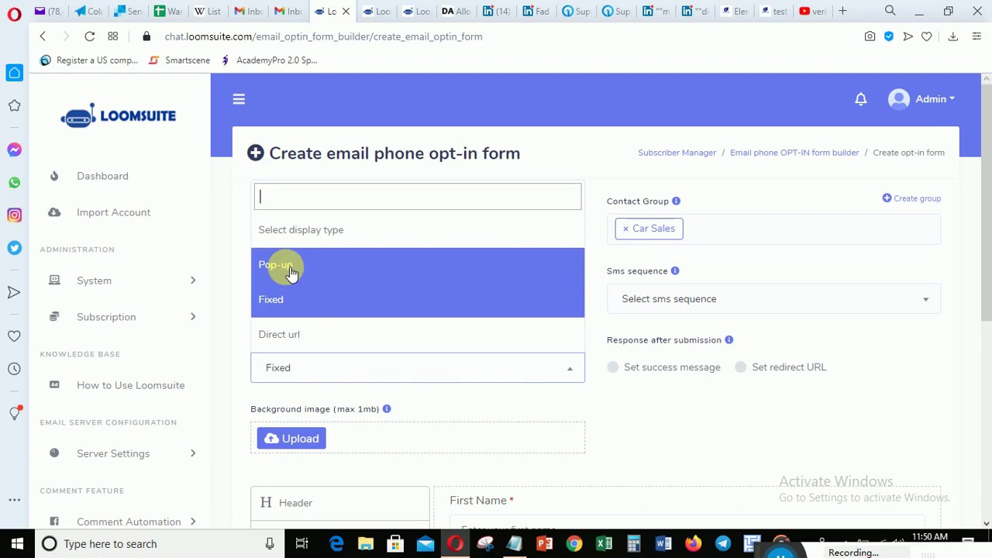
pyautogui.click(321, 369)
pyautogui.click(543, 410)
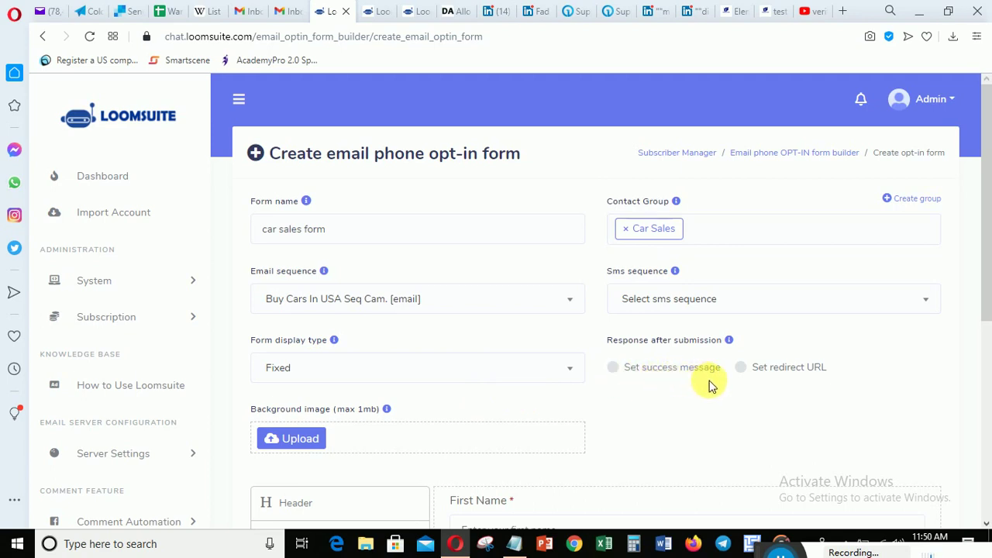
pyautogui.click(610, 369)
pyautogui.click(628, 442)
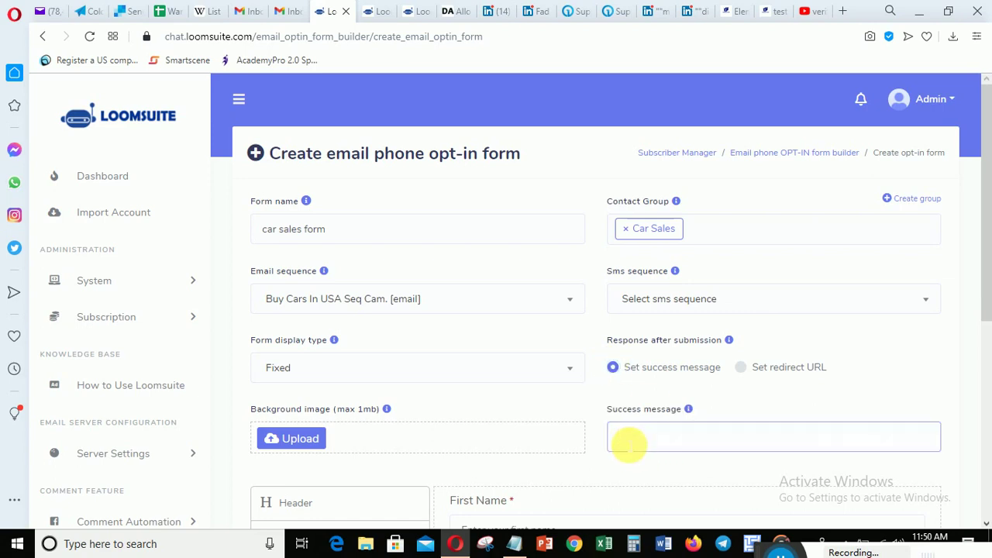
pyautogui.click(741, 368)
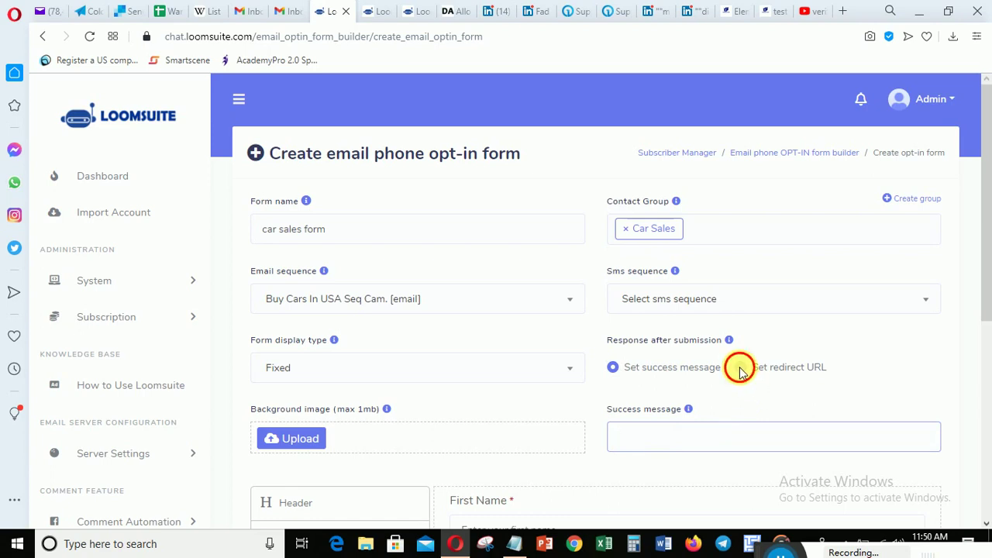
pyautogui.click(622, 440)
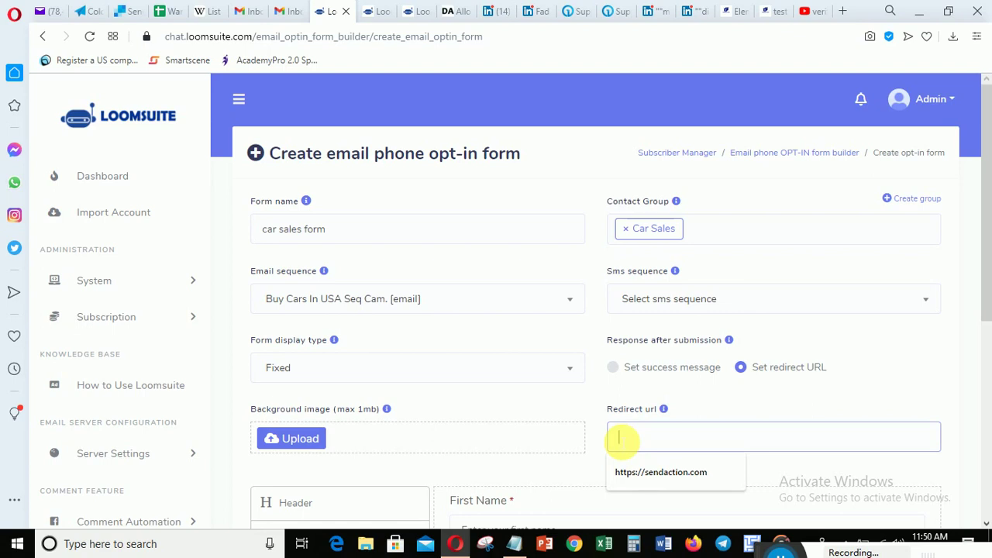
pyautogui.click(647, 475)
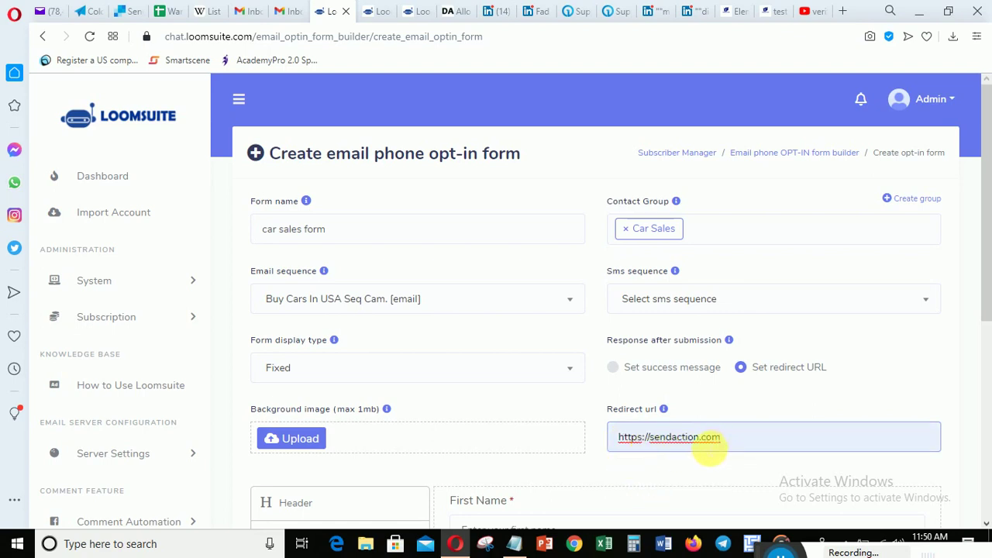
pyautogui.moveTo(988, 229); pyautogui.dragTo(988, 387)
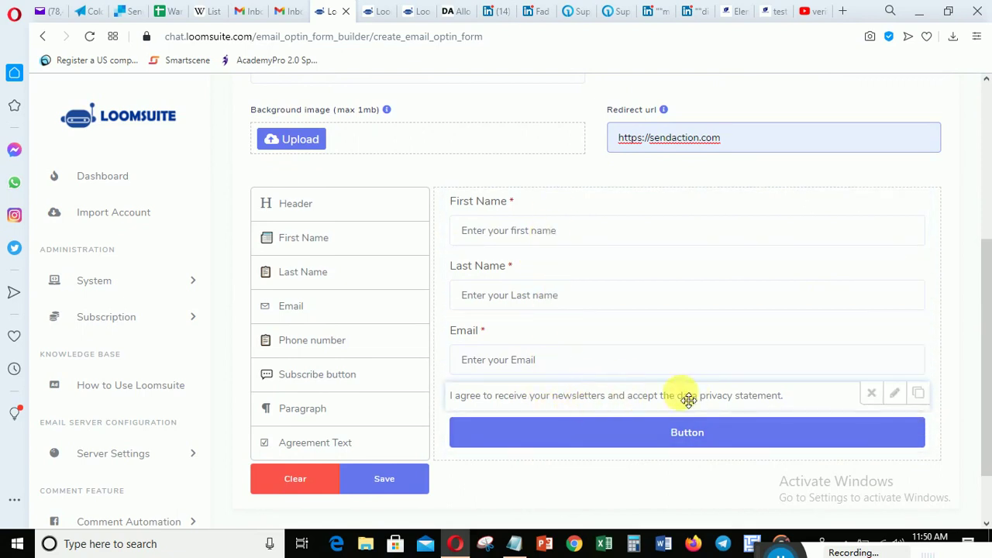
# - Remove the agreement text and clear the First Name label, leaving placeholder 'first name'
pyautogui.click(872, 394)
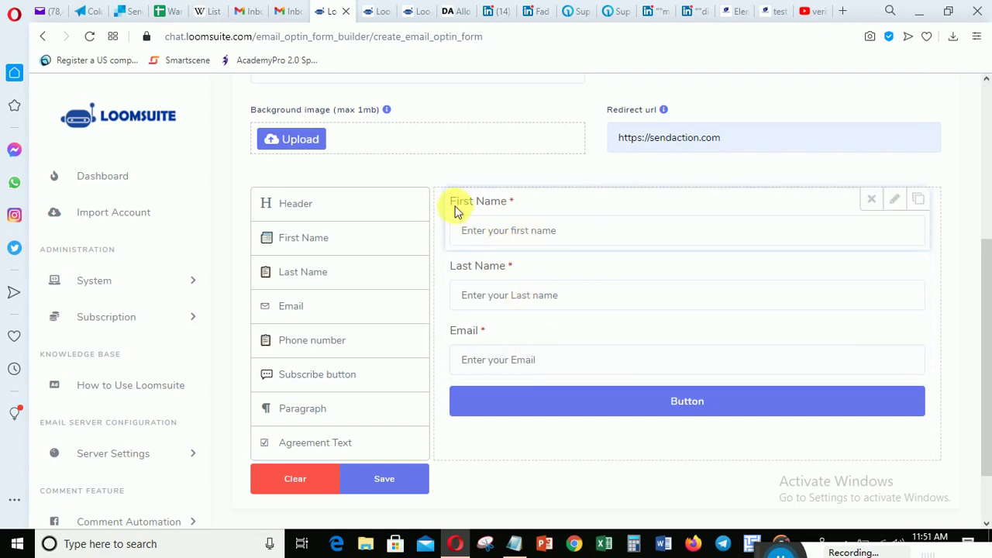
pyautogui.click(894, 199)
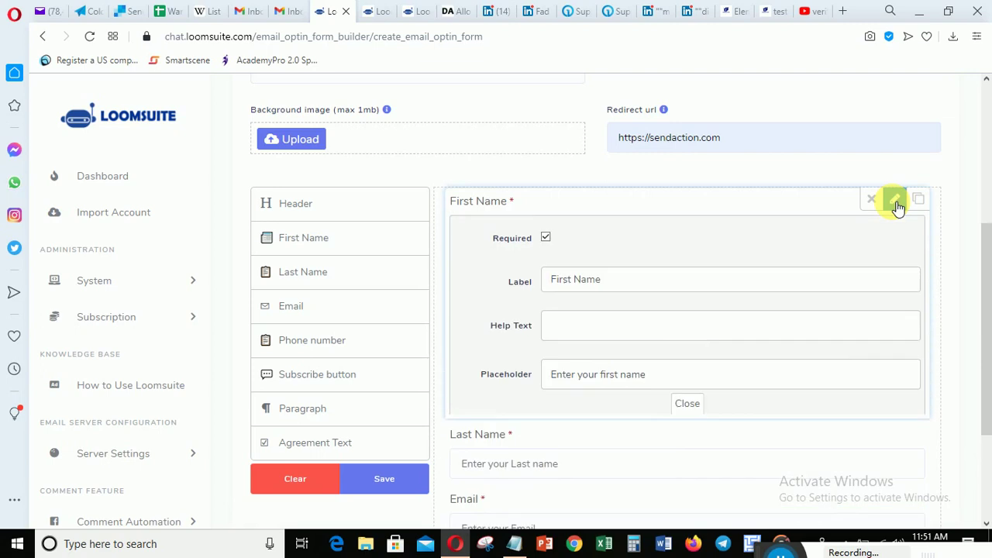
pyautogui.click(615, 281)
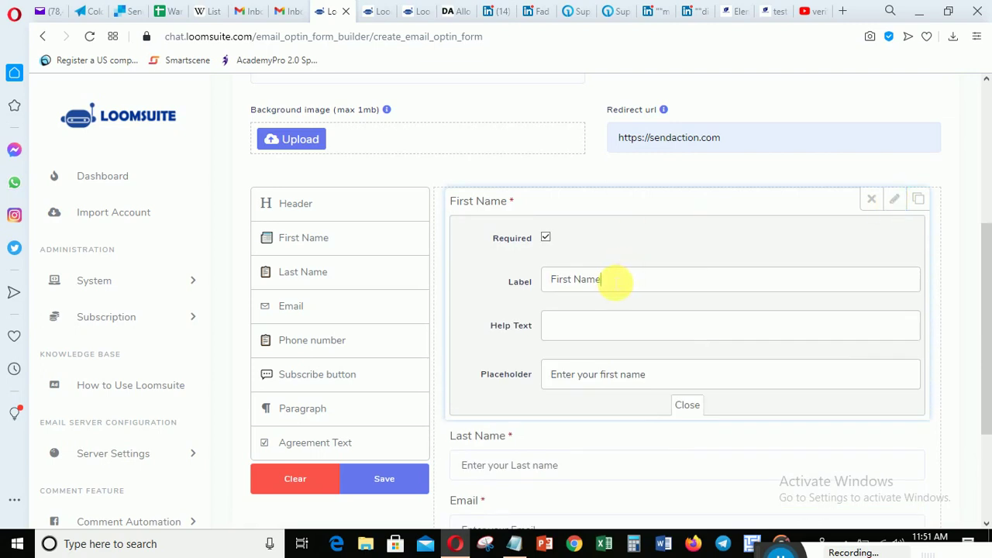
pyautogui.moveTo(611, 279); pyautogui.dragTo(551, 280)
pyautogui.press('BackSpace')
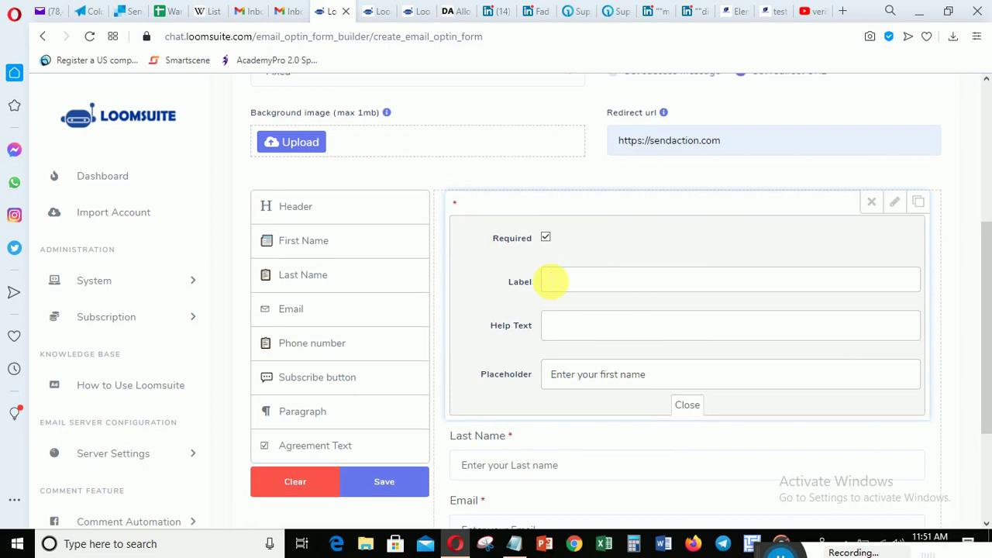
pyautogui.moveTo(599, 374); pyautogui.dragTo(529, 373)
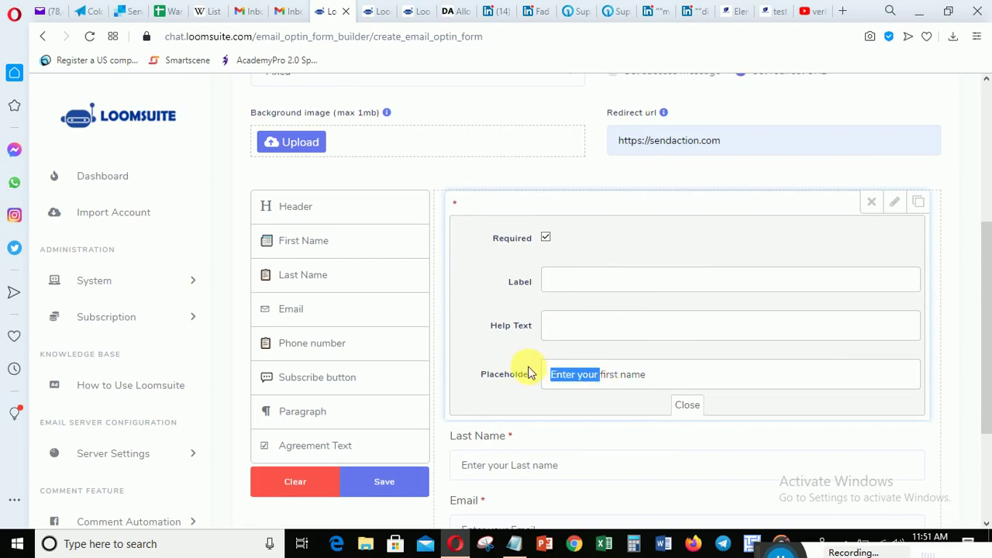
pyautogui.press('BackSpace')
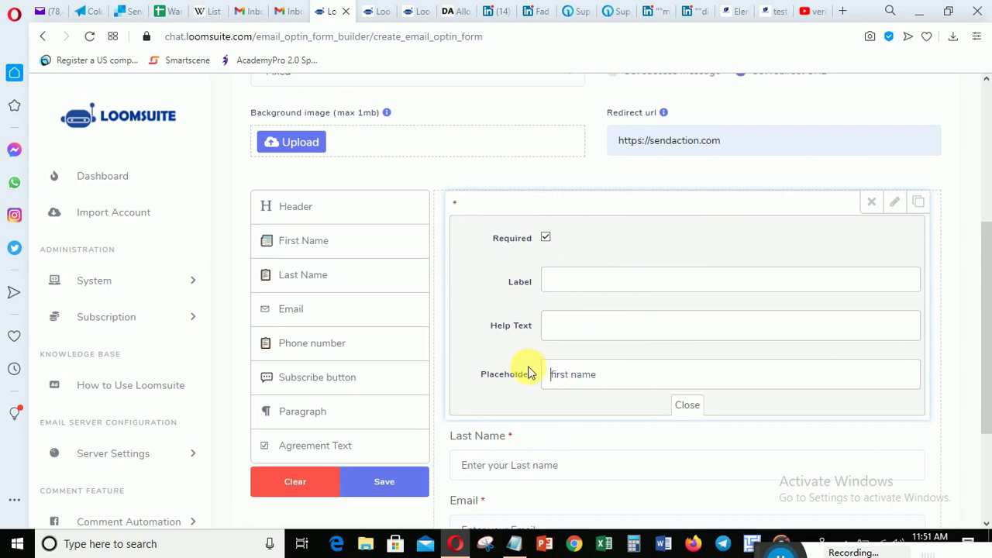
pyautogui.click(692, 405)
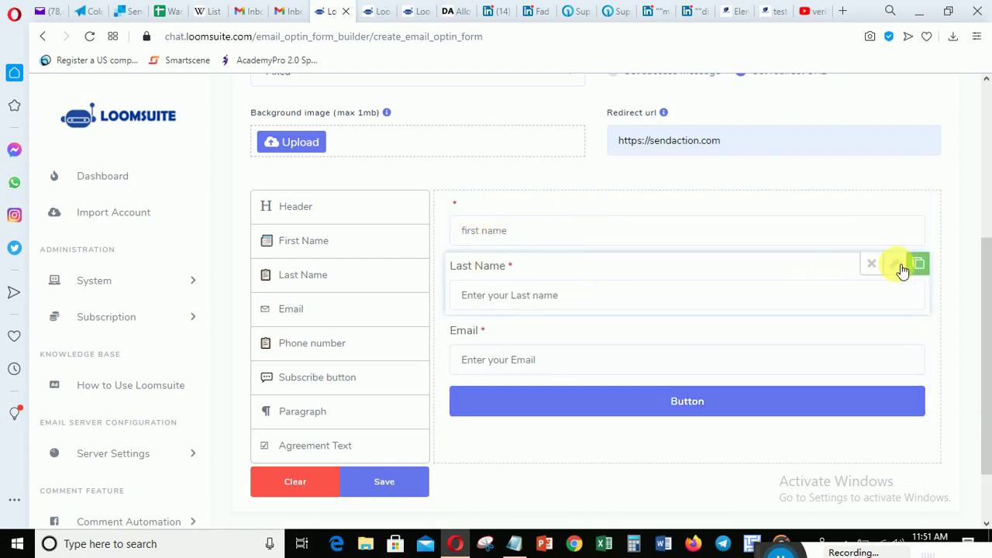
# - Clear the Last Name field's label and trim its placeholder to 'Last name'
pyautogui.click(897, 267)
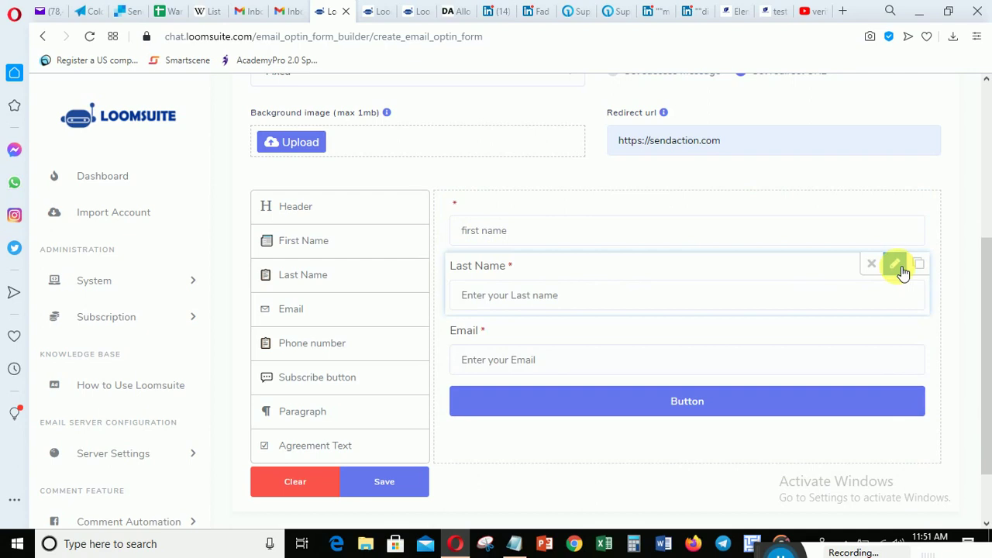
pyautogui.moveTo(613, 349); pyautogui.dragTo(504, 344)
pyautogui.press('BackSpace')
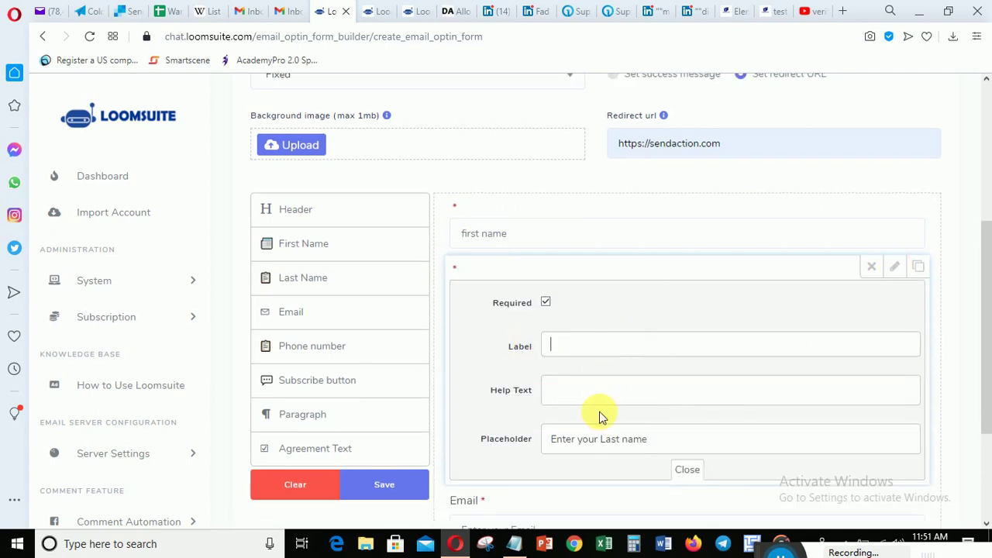
pyautogui.moveTo(603, 442); pyautogui.dragTo(519, 438)
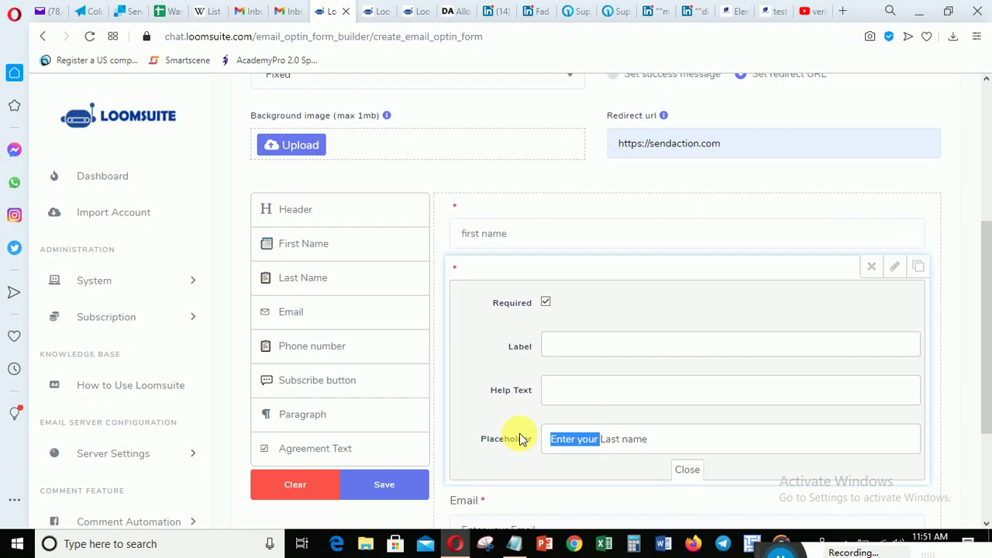
pyautogui.press('BackSpace')
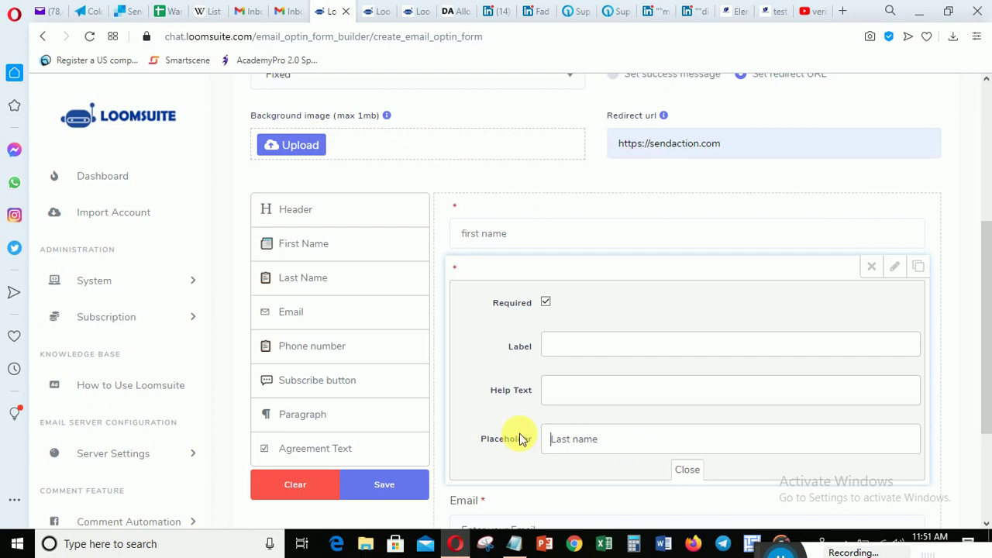
pyautogui.click(684, 473)
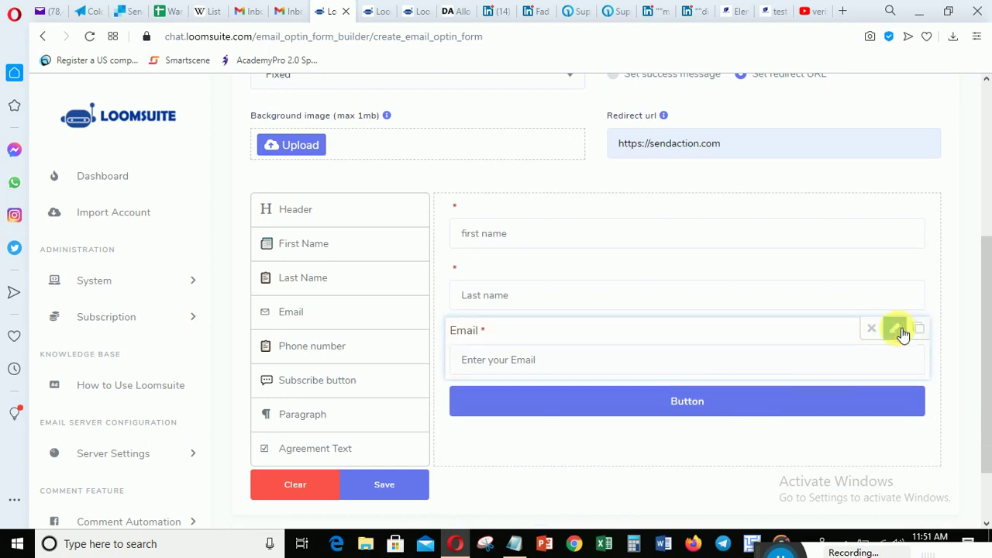
# - Clear the Email field's label
pyautogui.click(897, 330)
pyautogui.moveTo(579, 409); pyautogui.dragTo(508, 411)
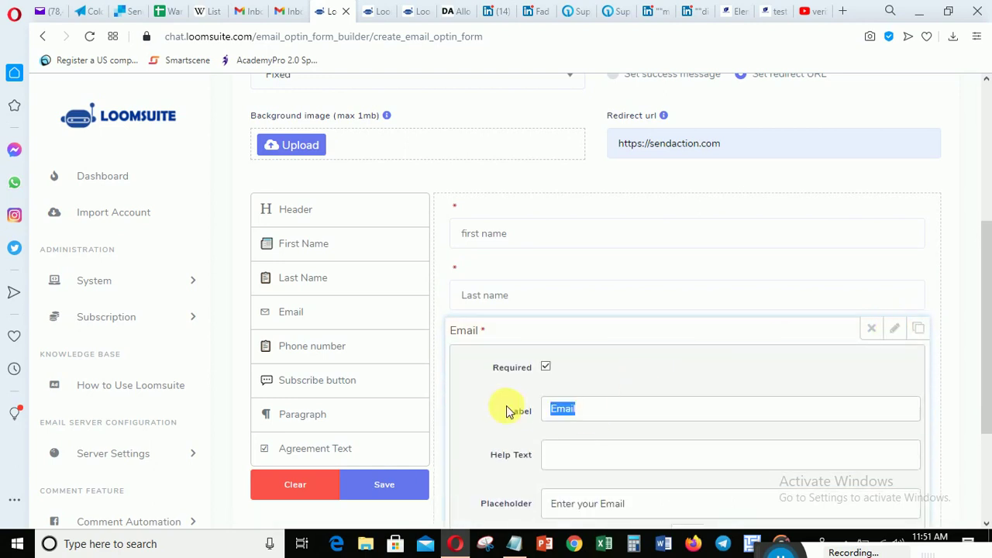
pyautogui.press('BackSpace')
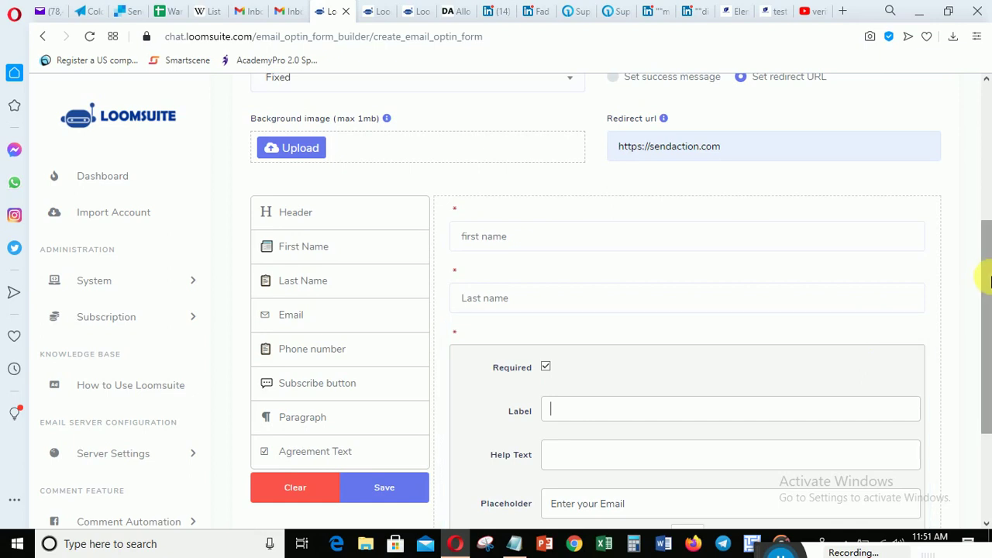
pyautogui.moveTo(987, 287); pyautogui.dragTo(984, 336)
pyautogui.click(693, 411)
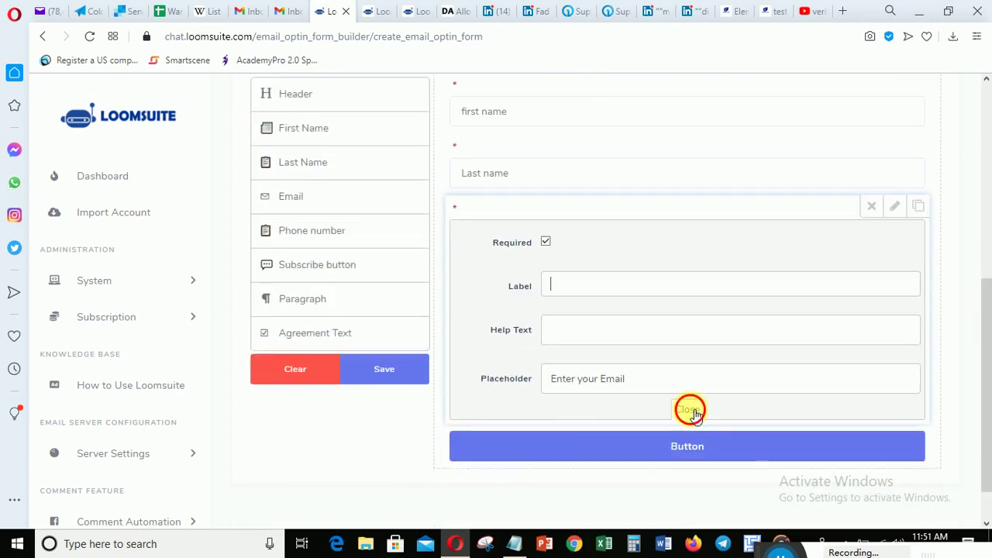
pyautogui.moveTo(984, 377); pyautogui.dragTo(989, 322)
# - Add a Header block atop the form labelled 'Buys Cars Cheap From USA' at level h4
pyautogui.moveTo(348, 241); pyautogui.dragTo(576, 255)
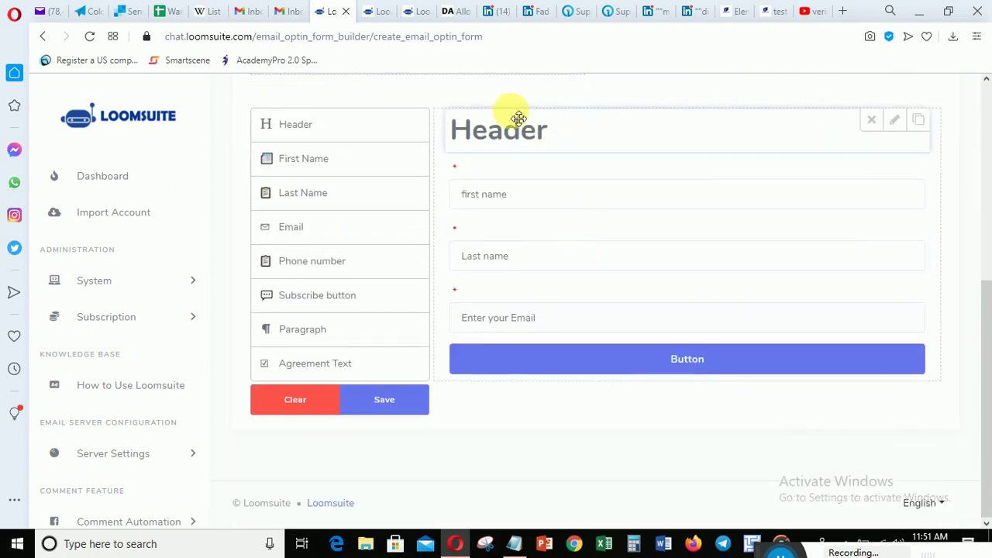
pyautogui.click(895, 124)
pyautogui.moveTo(669, 166); pyautogui.dragTo(527, 165)
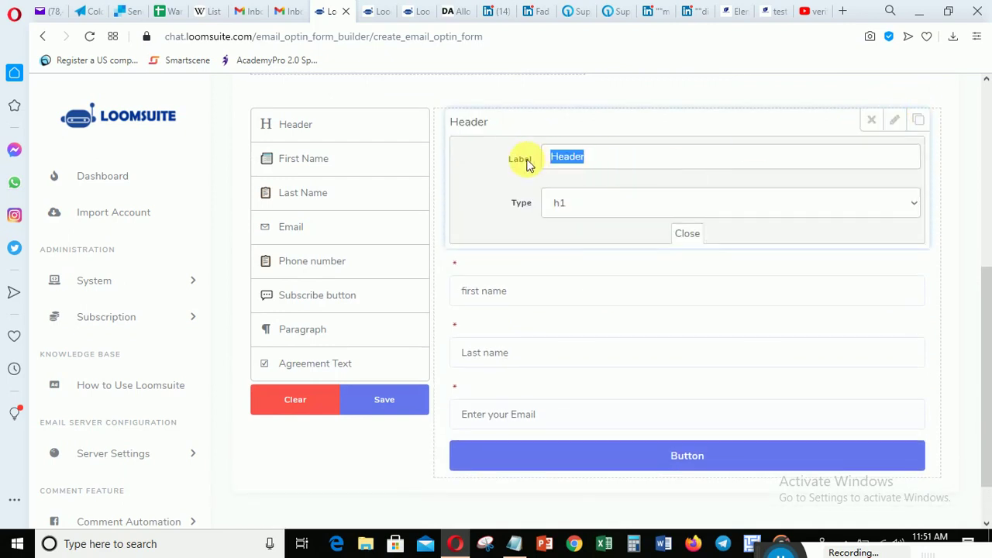
pyautogui.write('H')
pyautogui.press('BackSpace')
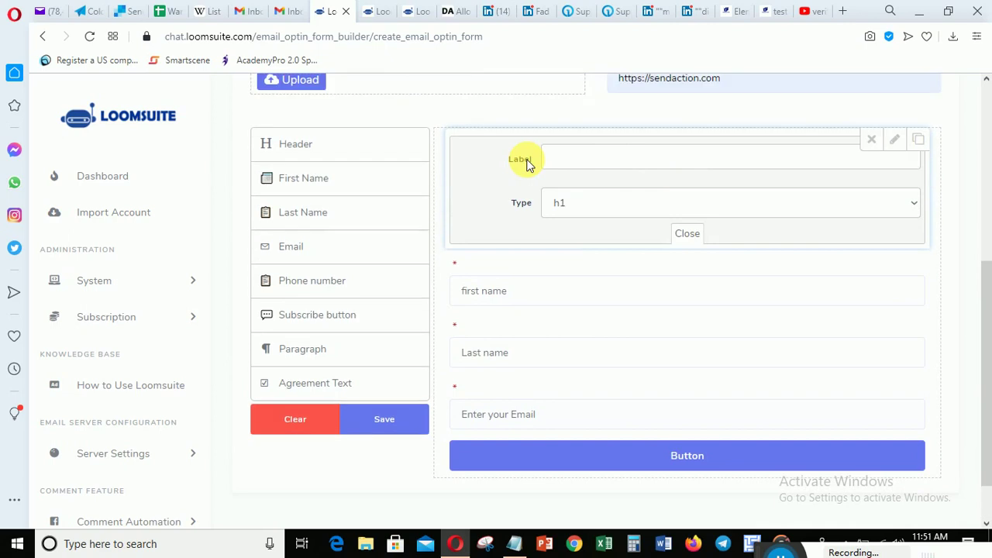
pyautogui.write('bUYS')
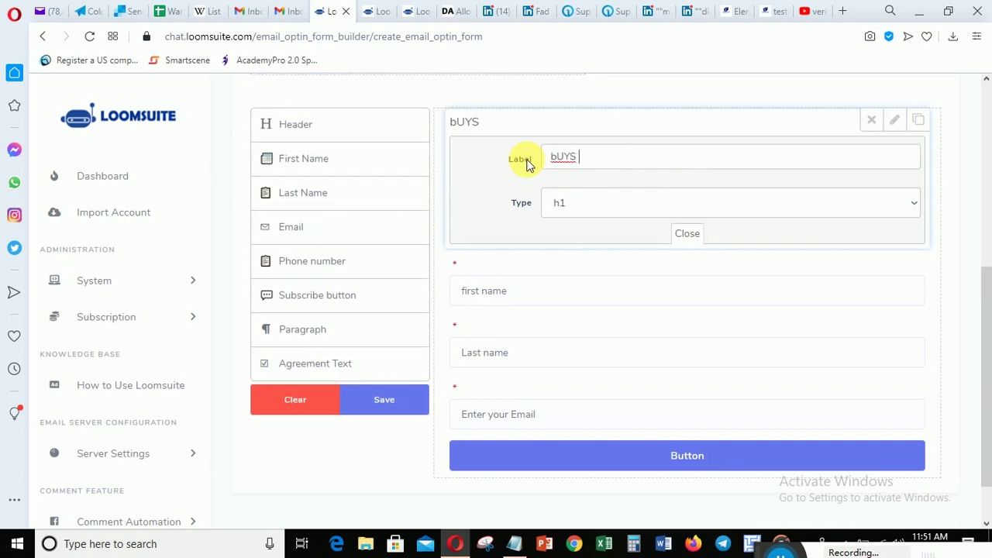
pyautogui.press('BackSpace')
pyautogui.press('BackSpace')
pyautogui.write('Buys Cars Cheap From USA')
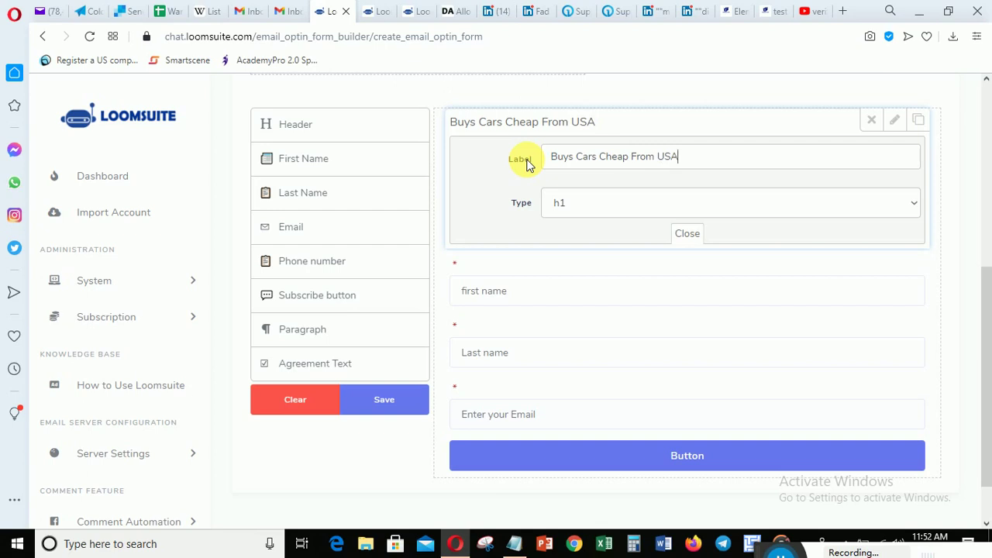
pyautogui.click(582, 206)
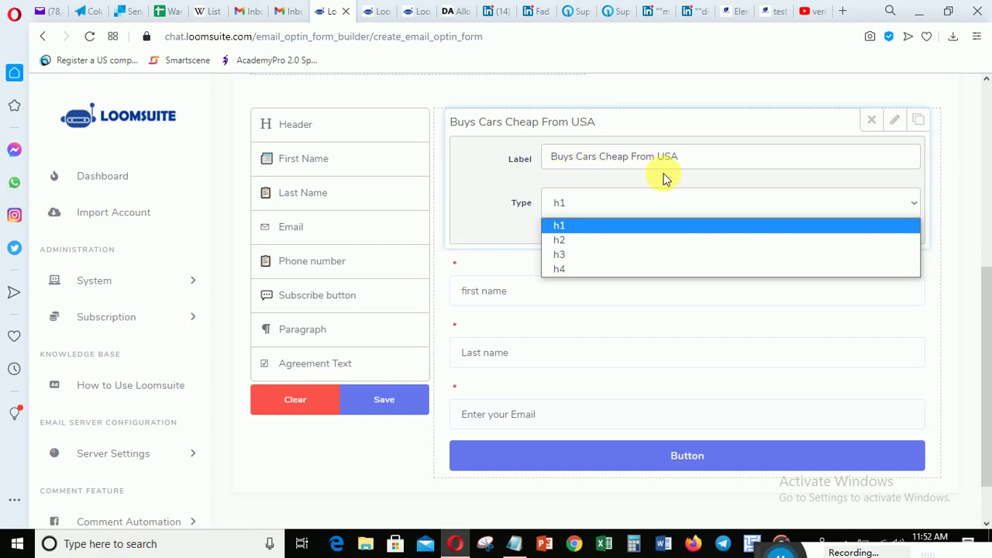
pyautogui.click(558, 271)
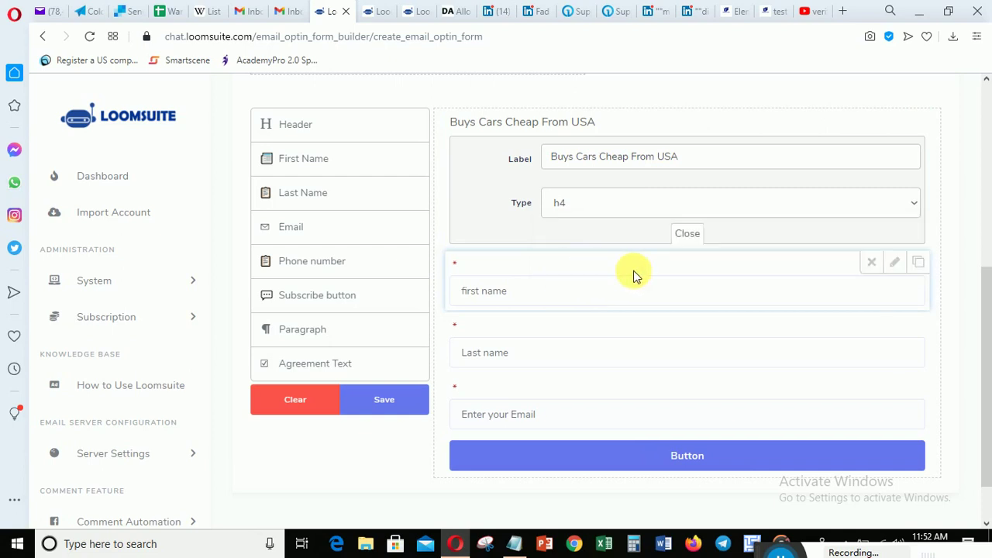
pyautogui.click(690, 237)
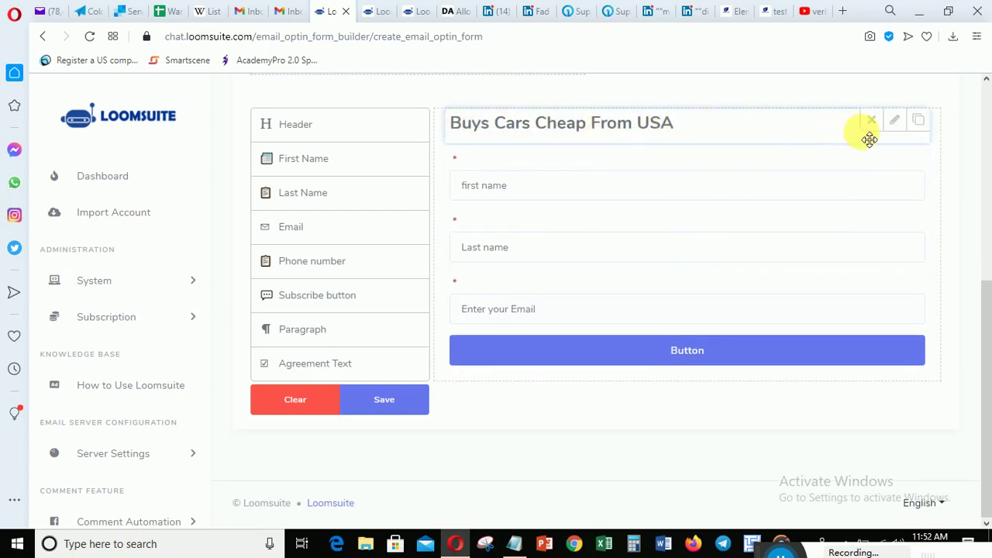
# - Try heading level h1 on the header, then set it back to h4
pyautogui.click(895, 124)
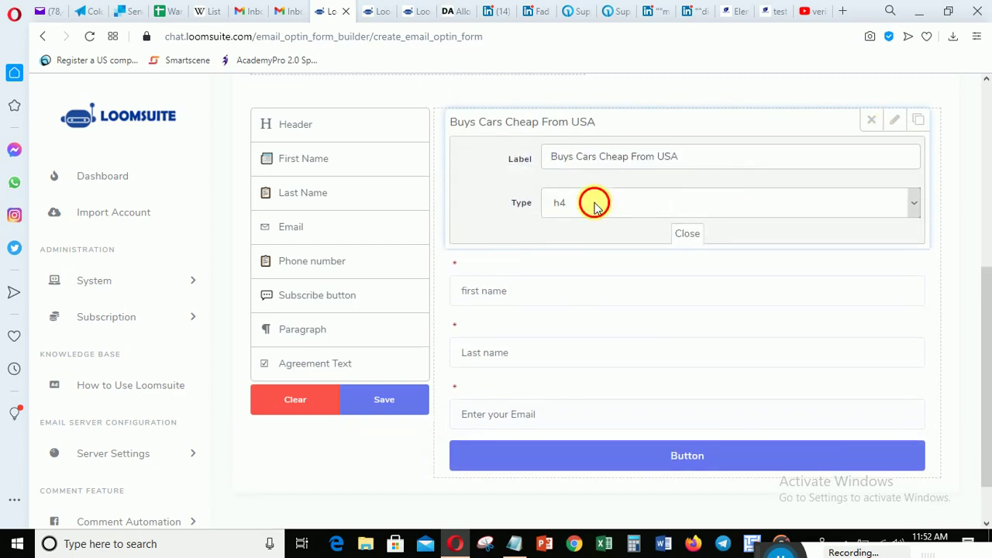
pyautogui.click(593, 204)
pyautogui.click(555, 226)
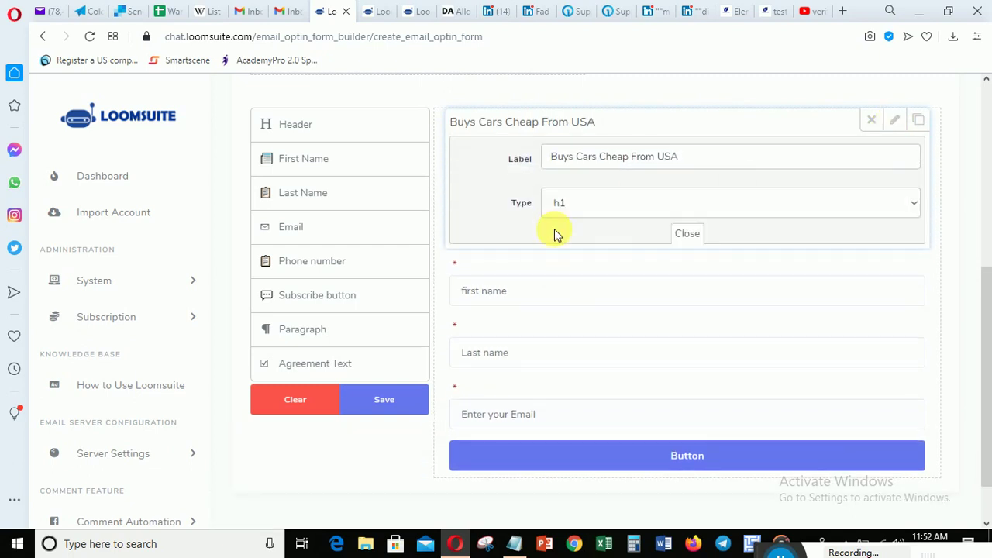
pyautogui.click(687, 235)
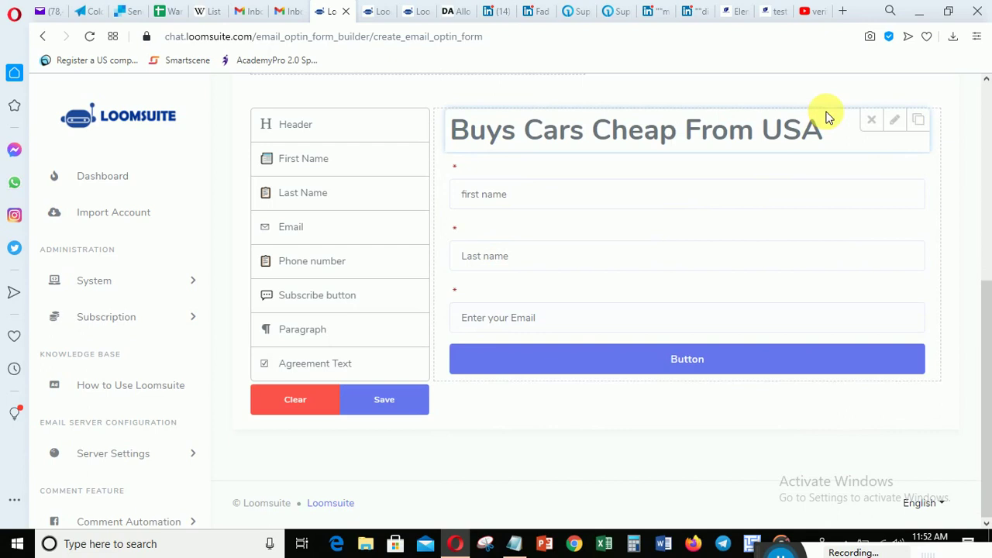
pyautogui.click(898, 122)
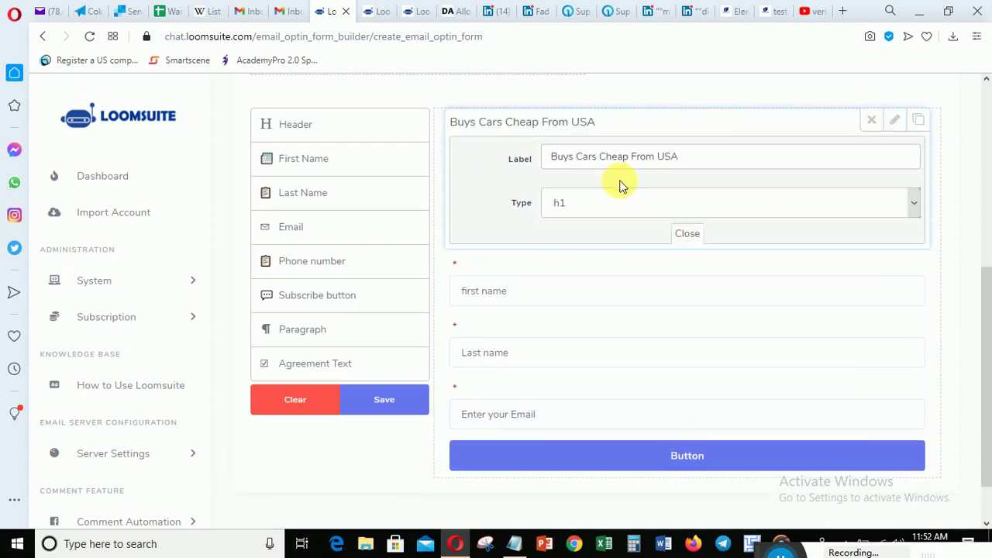
pyautogui.click(587, 210)
pyautogui.click(576, 268)
pyautogui.click(687, 235)
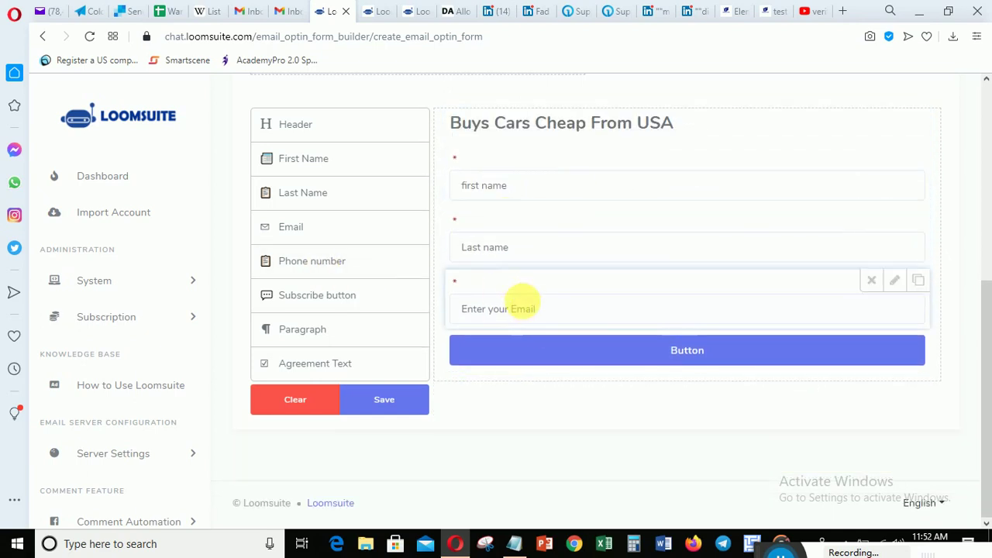
# - Add a required Phone number field between Last name and Email
pyautogui.moveTo(308, 272); pyautogui.dragTo(549, 277)
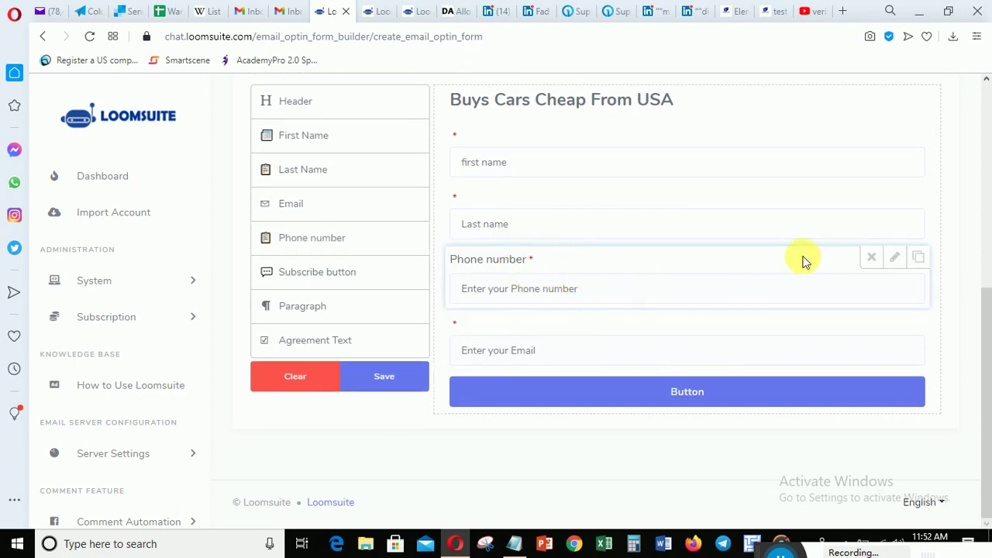
pyautogui.click(895, 257)
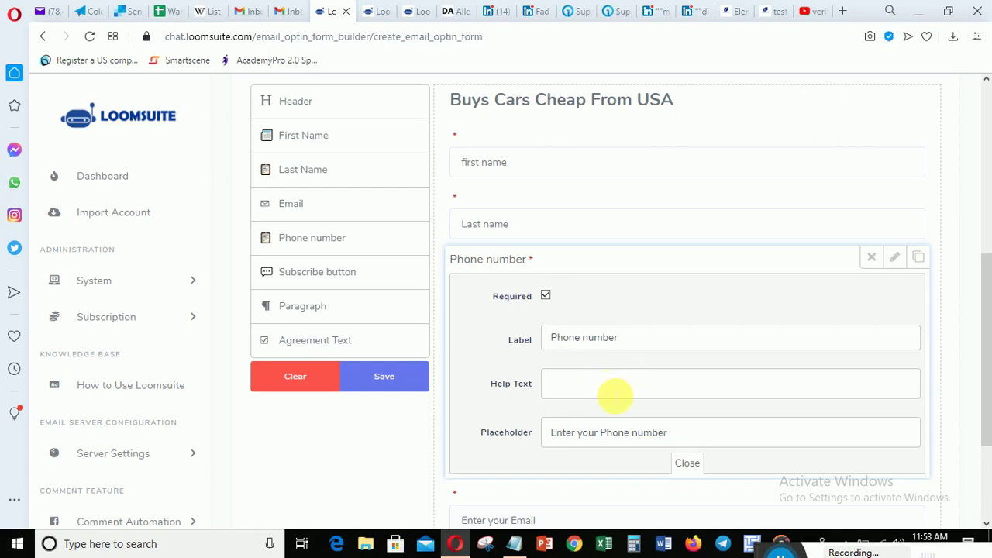
pyautogui.click(546, 295)
pyautogui.click(546, 296)
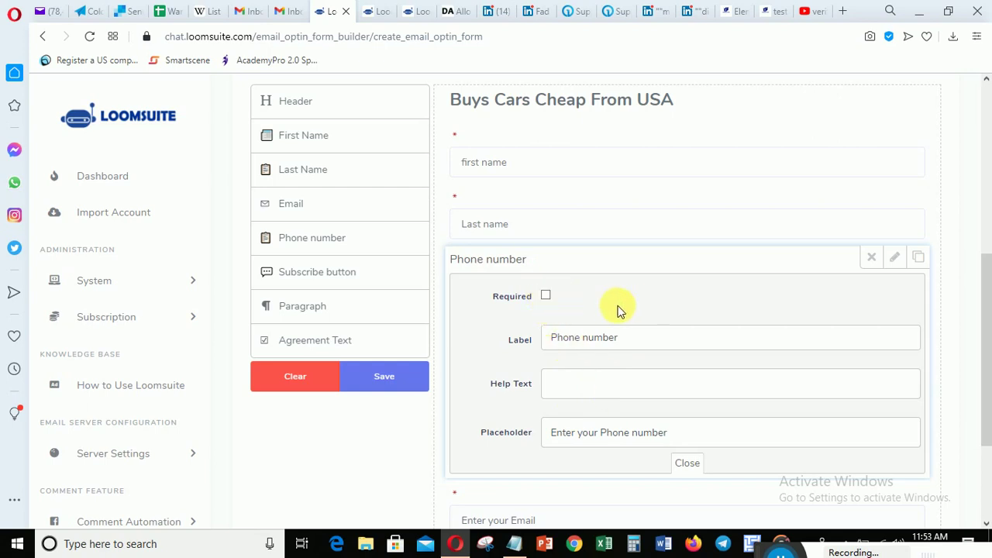
pyautogui.click(545, 296)
# - Clear the phone field's label and trim its placeholder to 'Phone number'
pyautogui.moveTo(623, 341); pyautogui.dragTo(523, 337)
pyautogui.press('BackSpace')
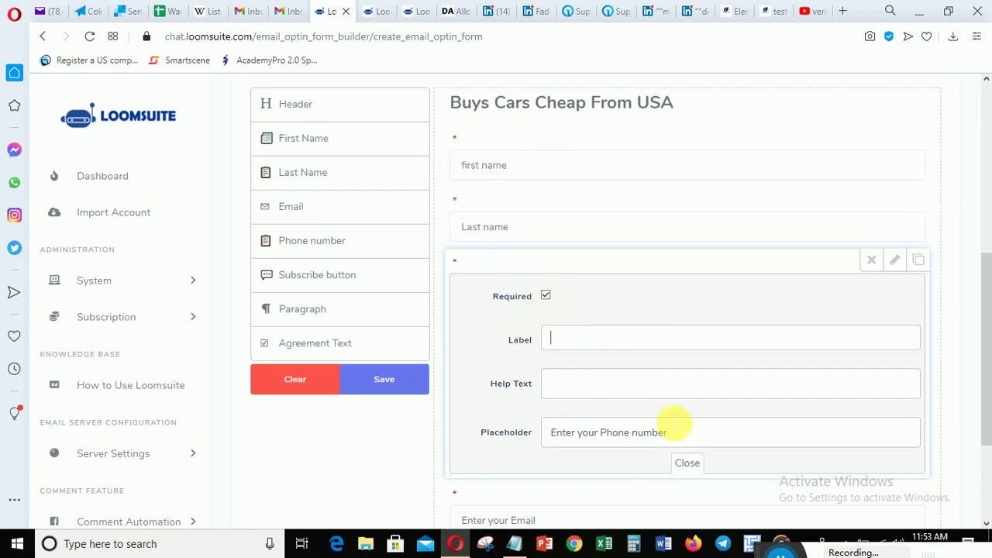
pyautogui.click(607, 434)
pyautogui.moveTo(606, 434); pyautogui.dragTo(548, 438)
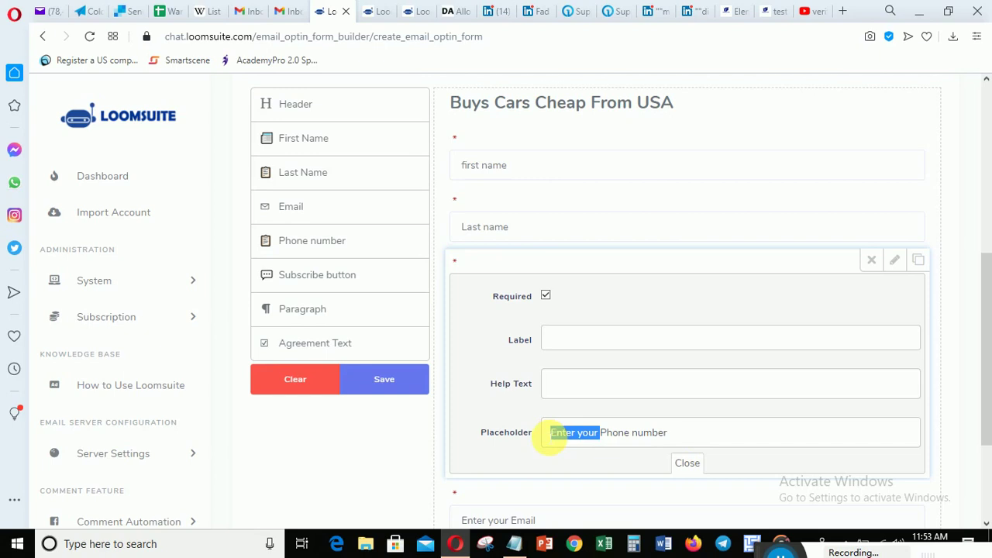
pyautogui.press('BackSpace')
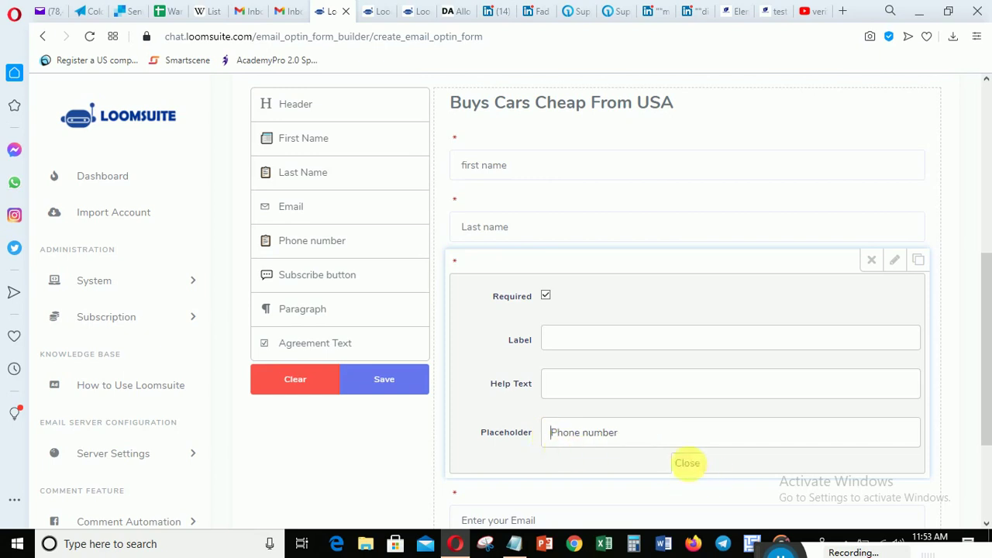
pyautogui.click(688, 464)
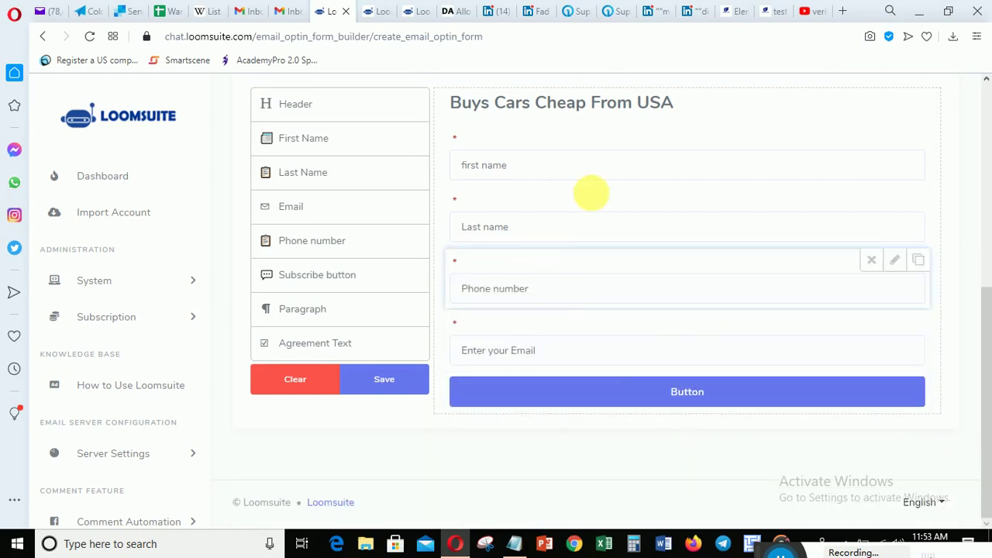